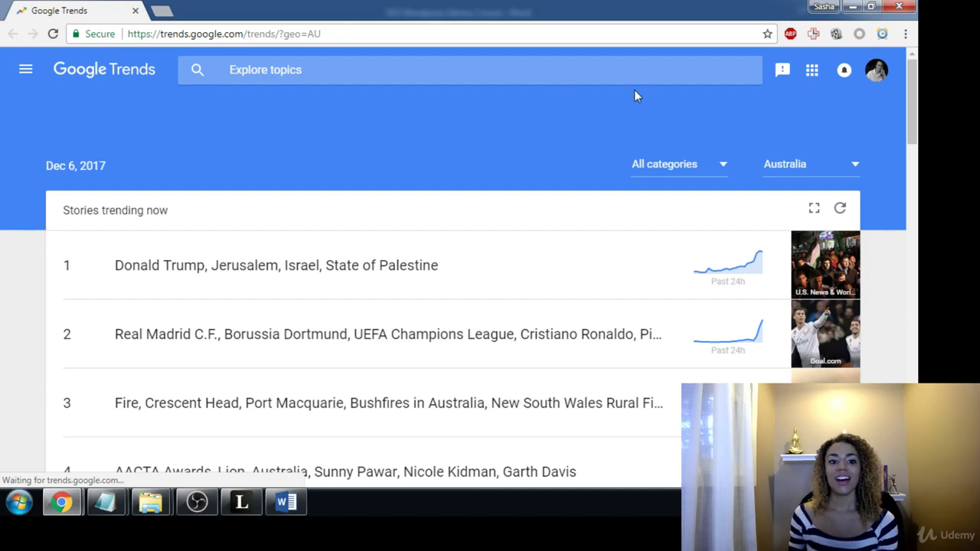
Set the country for the trending stories to United States.
click(855, 166)
drag(876, 174, 866, 363)
click(806, 342)
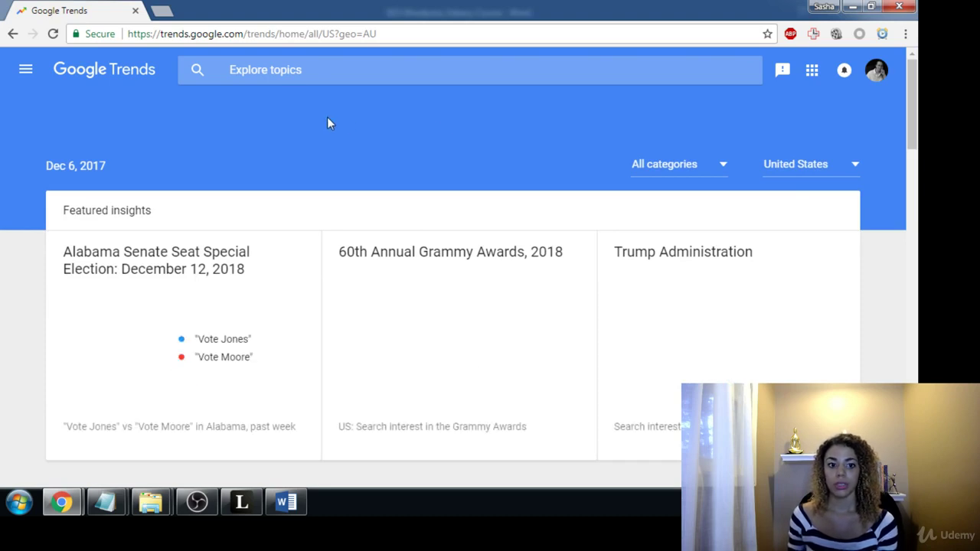
Explore the search term "email marketing".
click(257, 74)
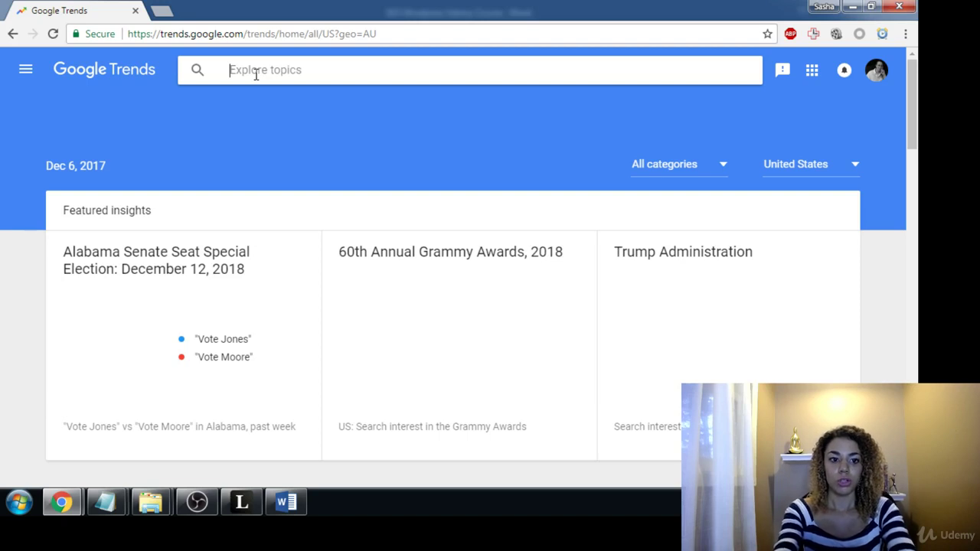
text(emai)
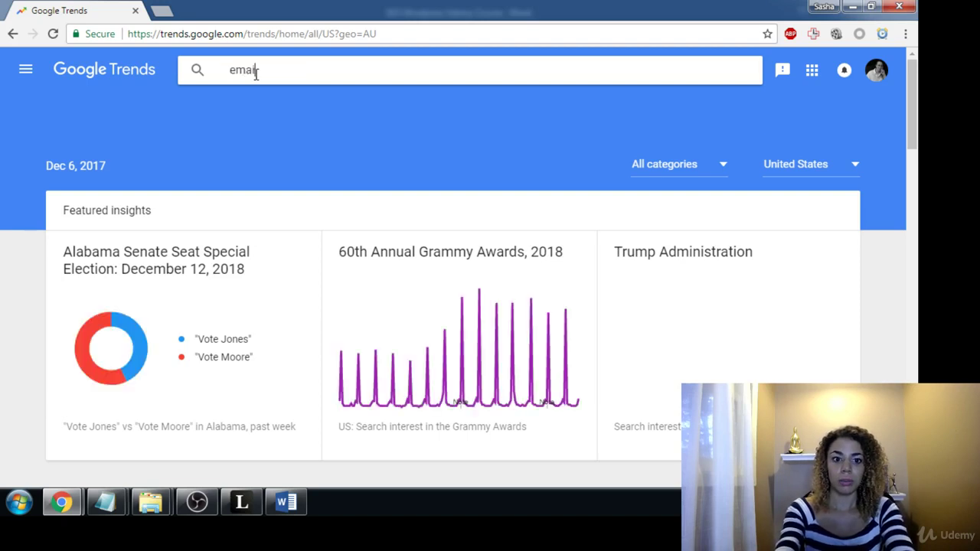
text(l marketin)
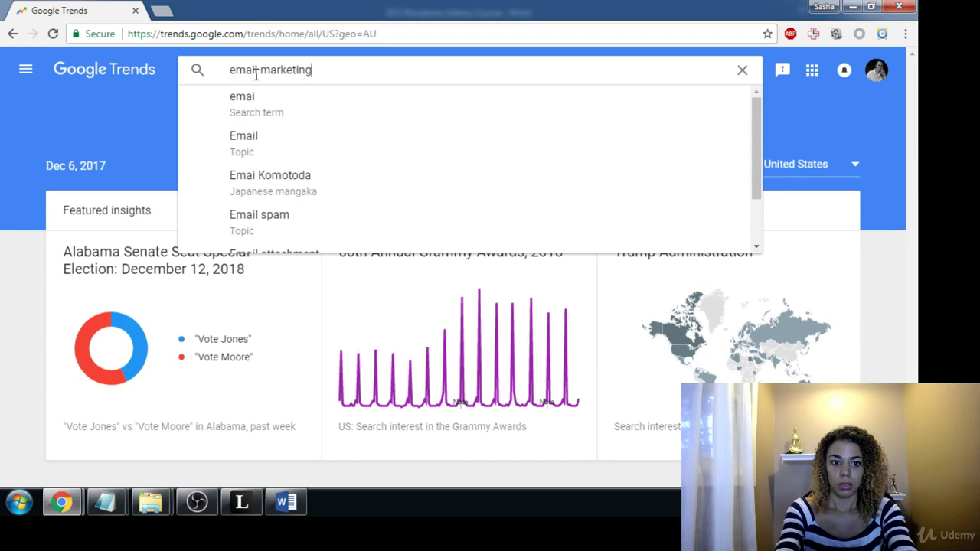
text(g)
key(Return)
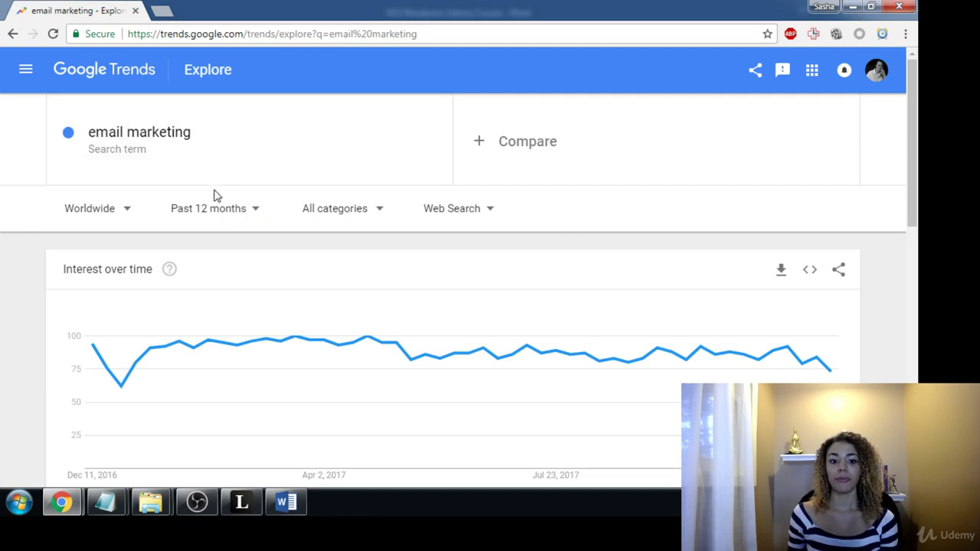
Limit the email marketing results to the past 7 days and review the interest over time and by region.
click(257, 213)
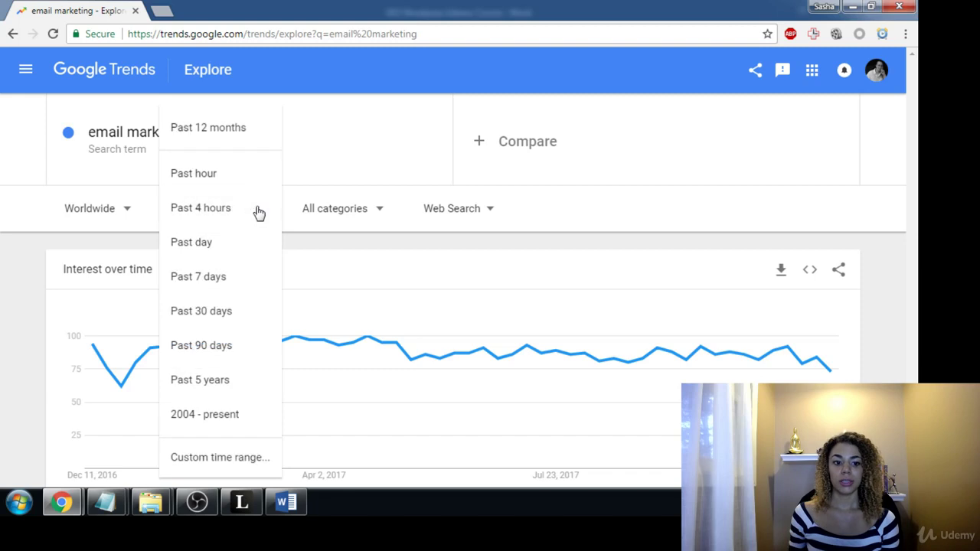
click(197, 280)
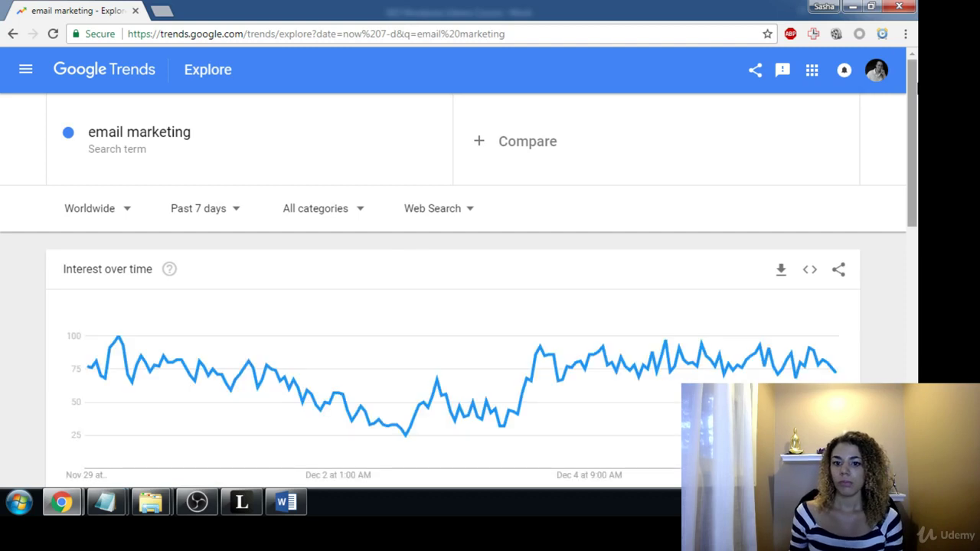
drag(915, 77, 907, 219)
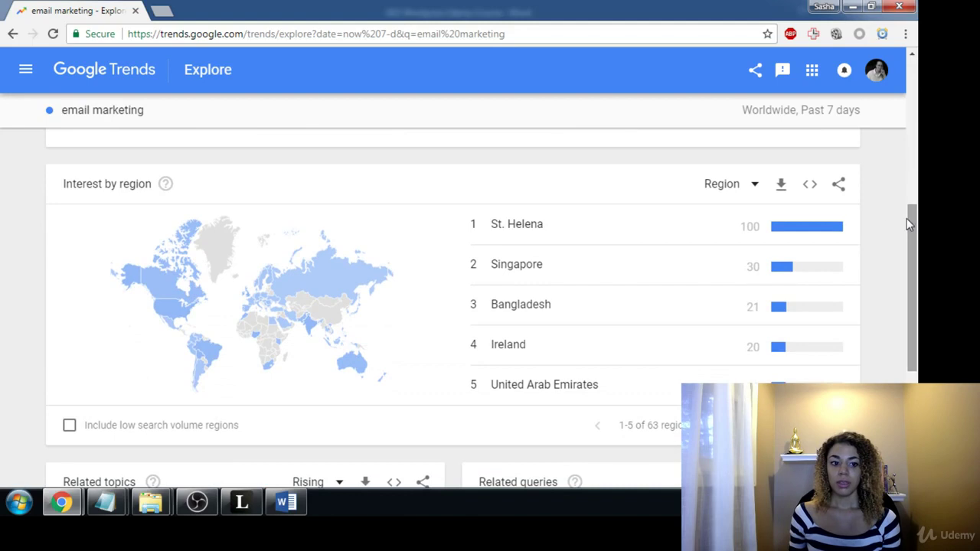
drag(917, 265, 915, 161)
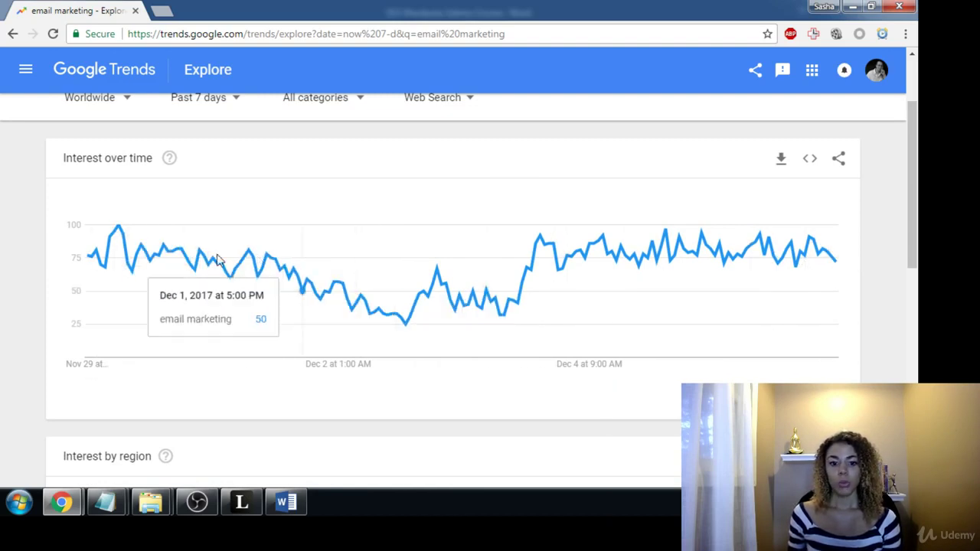
drag(915, 220, 909, 180)
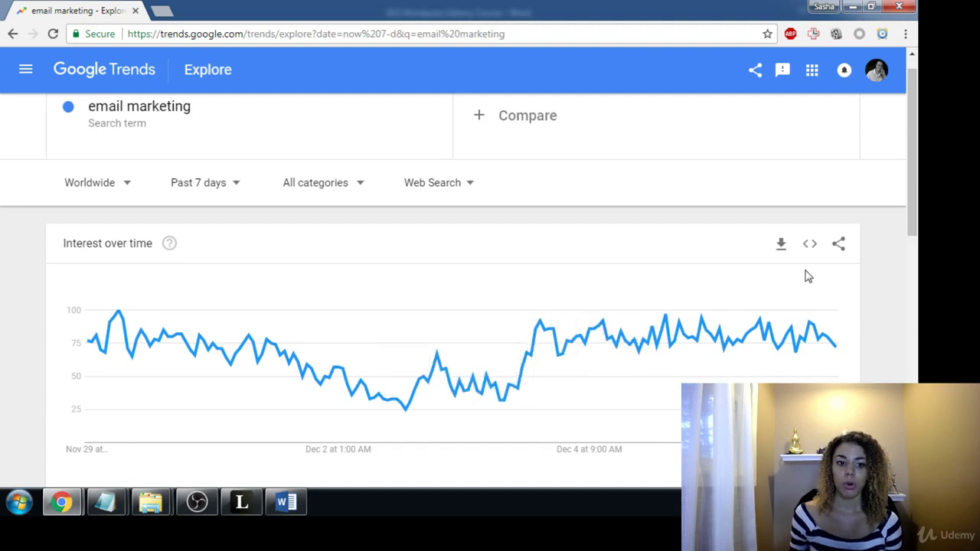
scroll(914, 181, up, 1)
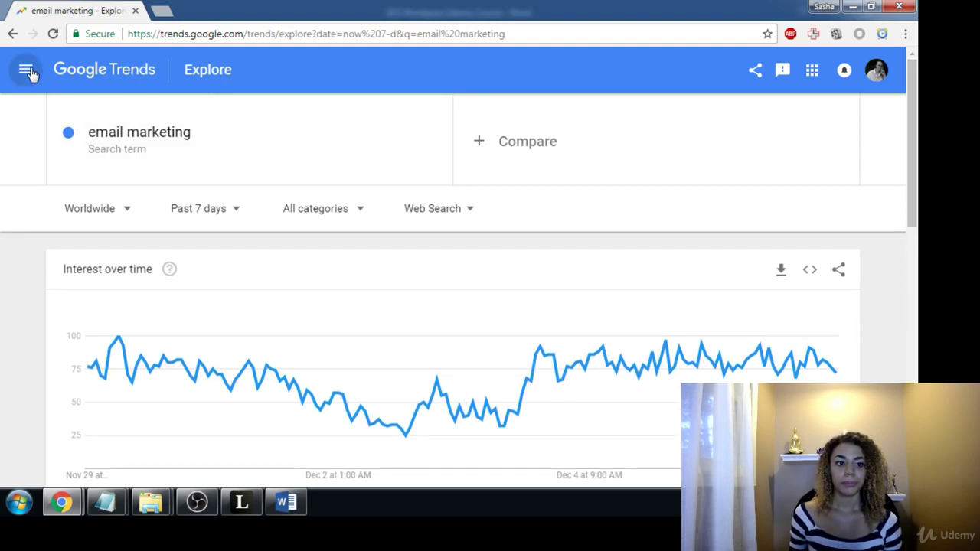
Replace the search term with "christmas music" and load its trend.
click(184, 145)
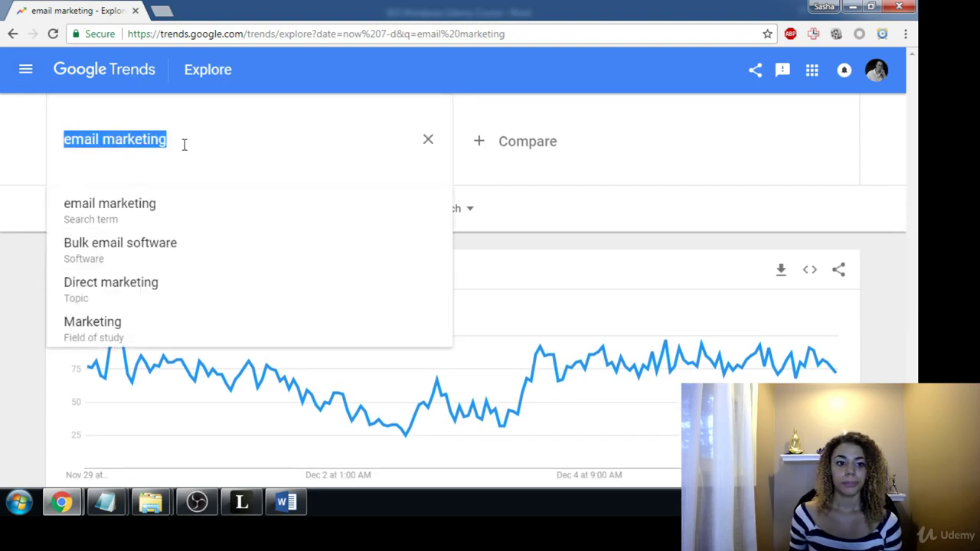
click(428, 139)
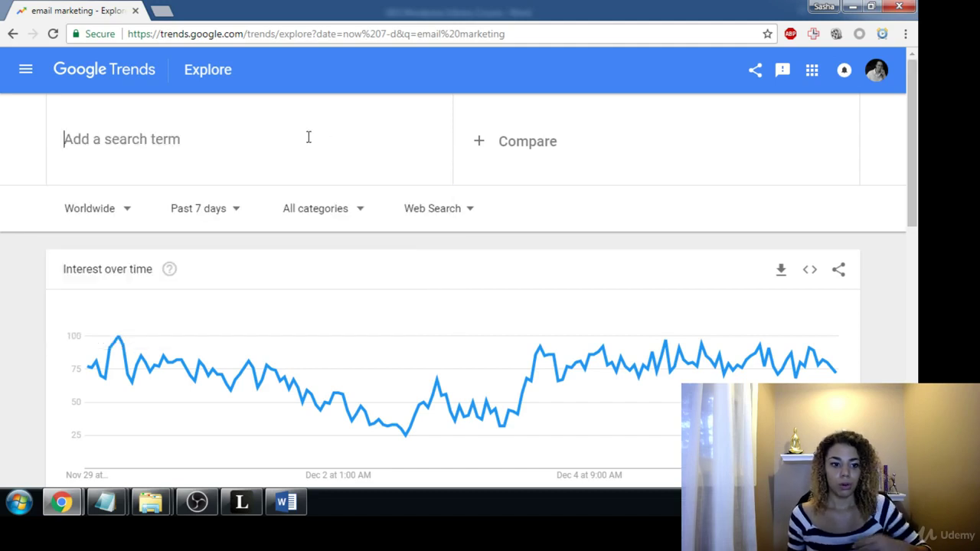
text(christmas music)
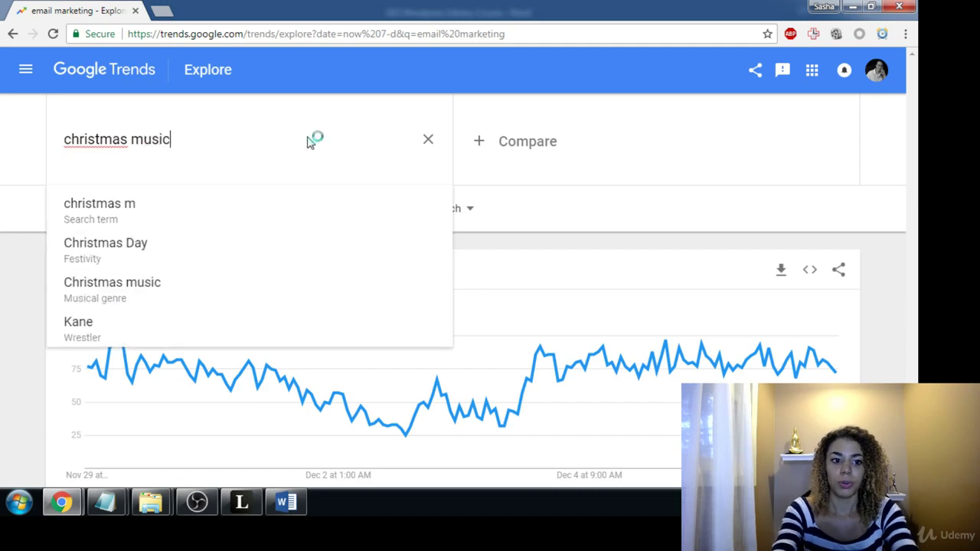
key(Return)
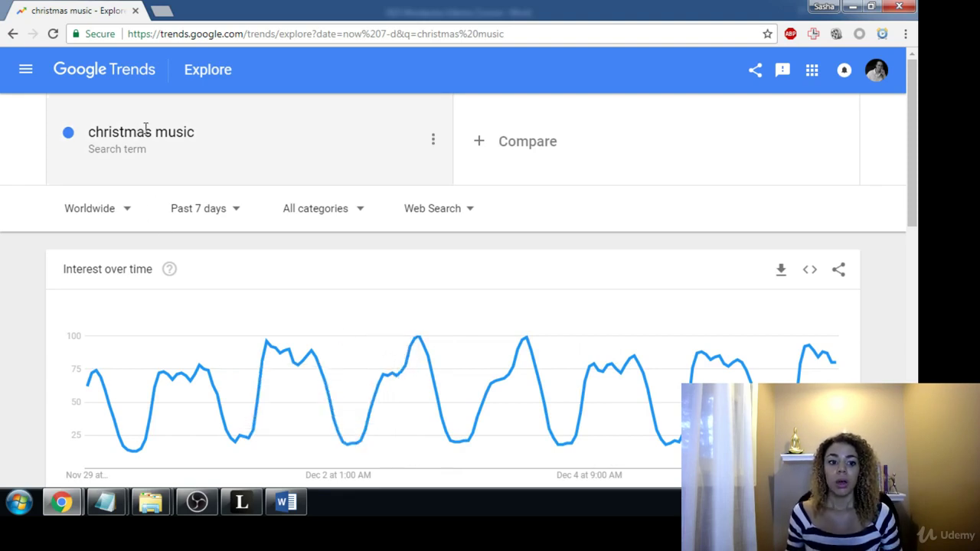
Replace the search term with "digital marketing" and load its trend.
click(217, 134)
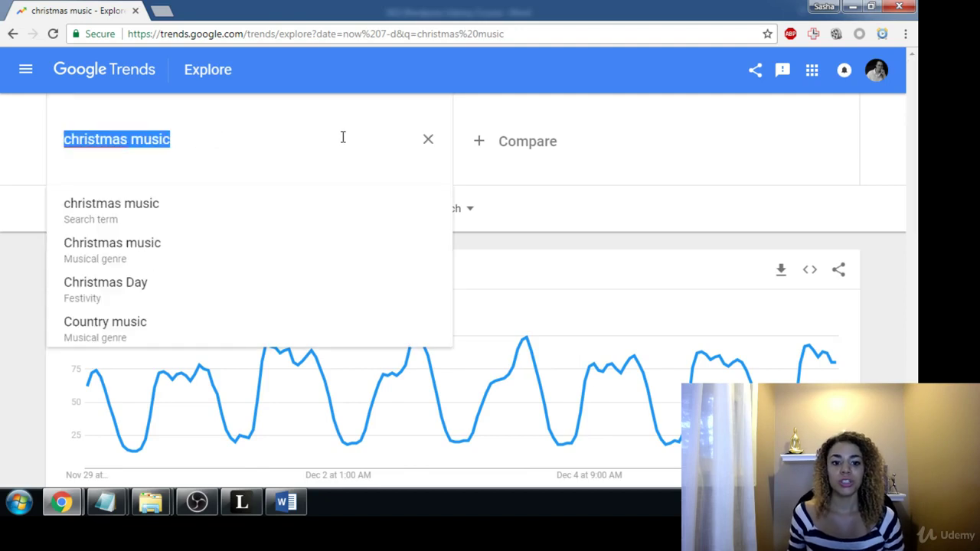
click(429, 143)
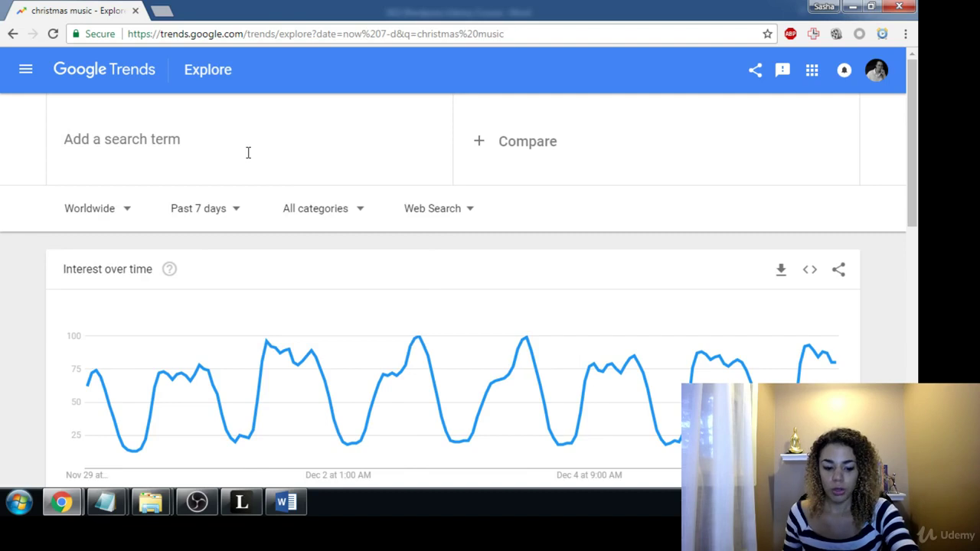
text(emi)
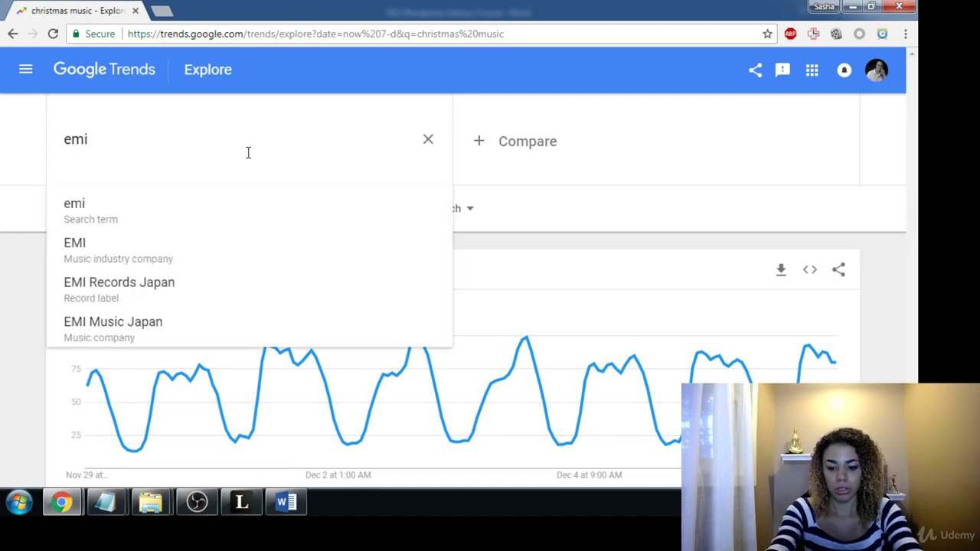
key(BackSpace)
key(BackSpace)
text(di)
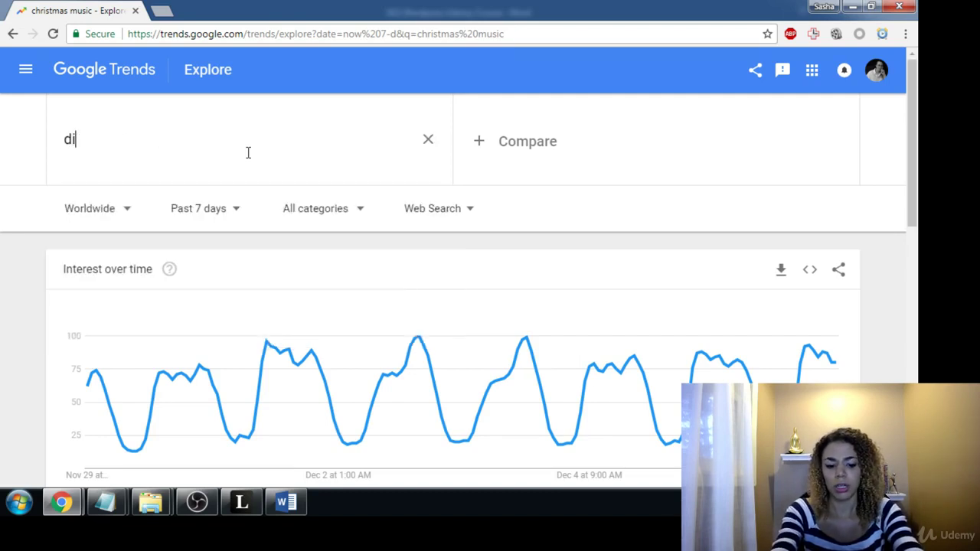
text(gital m)
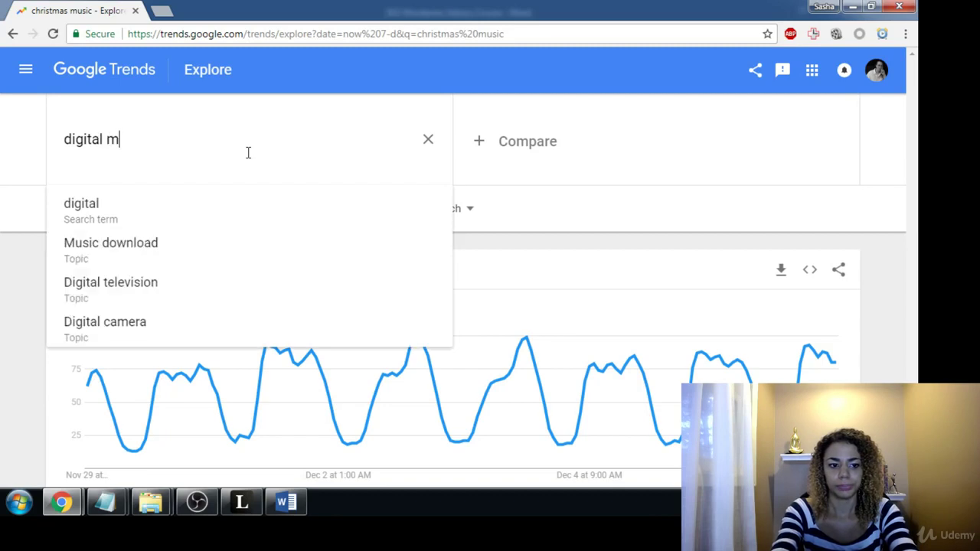
text(arketing)
key(Return)
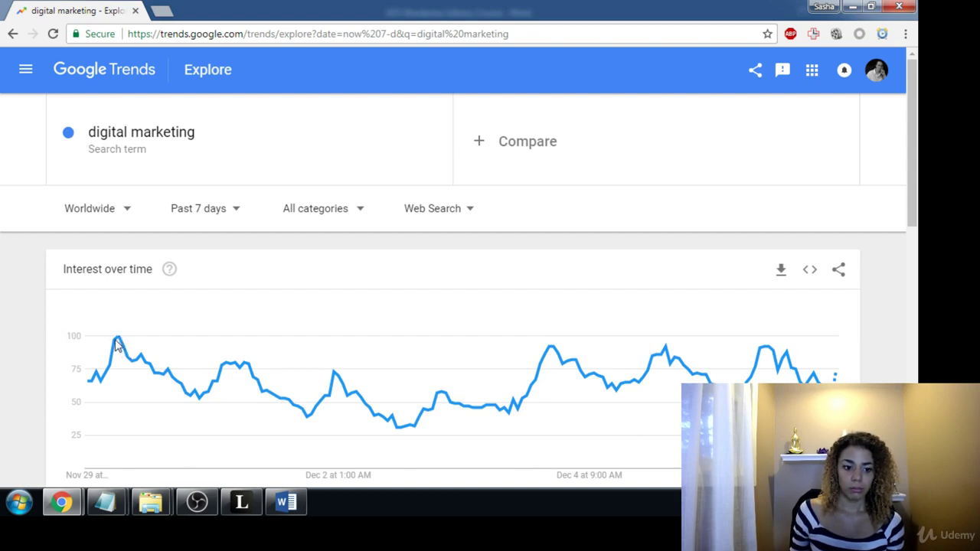
Read the interest values at the peaks and dips of the digital marketing chart.
mouse_move(120, 343)
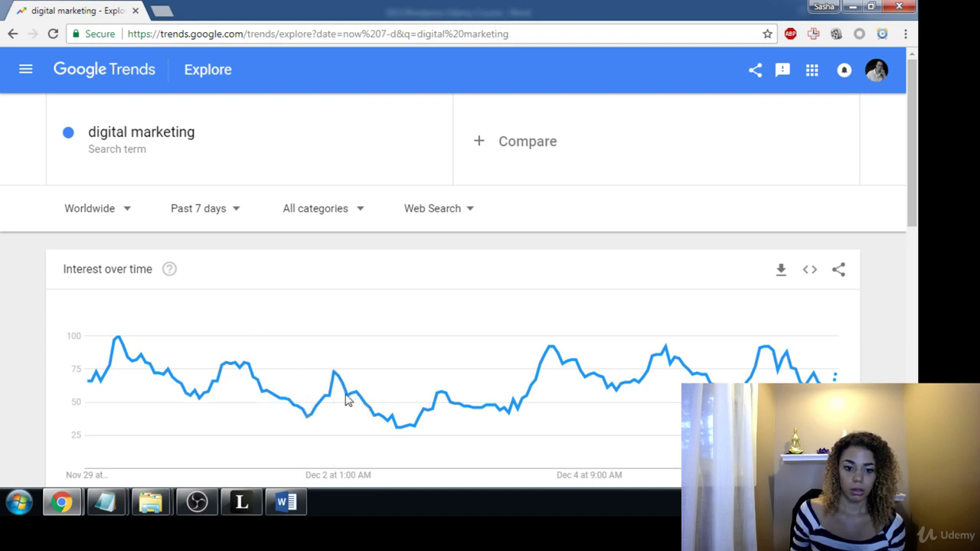
mouse_move(310, 421)
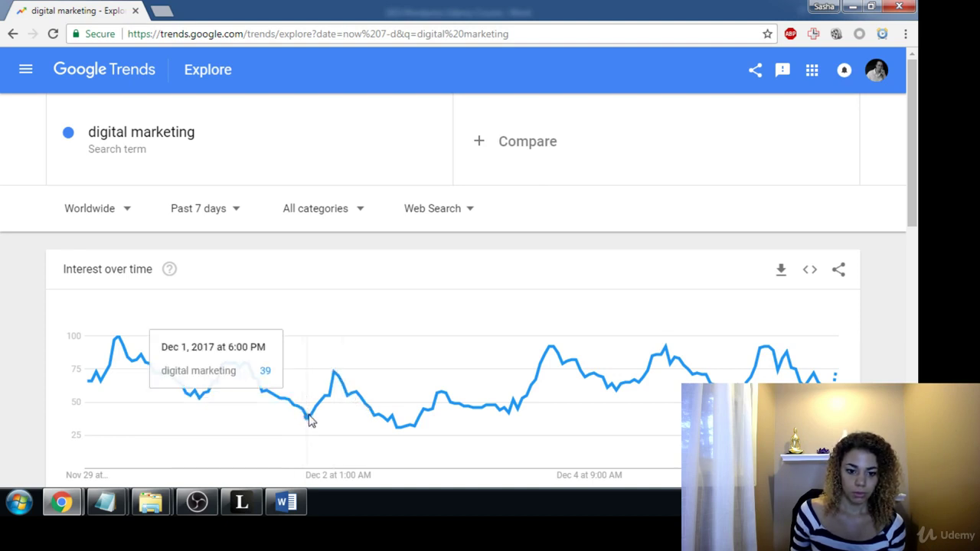
mouse_move(334, 375)
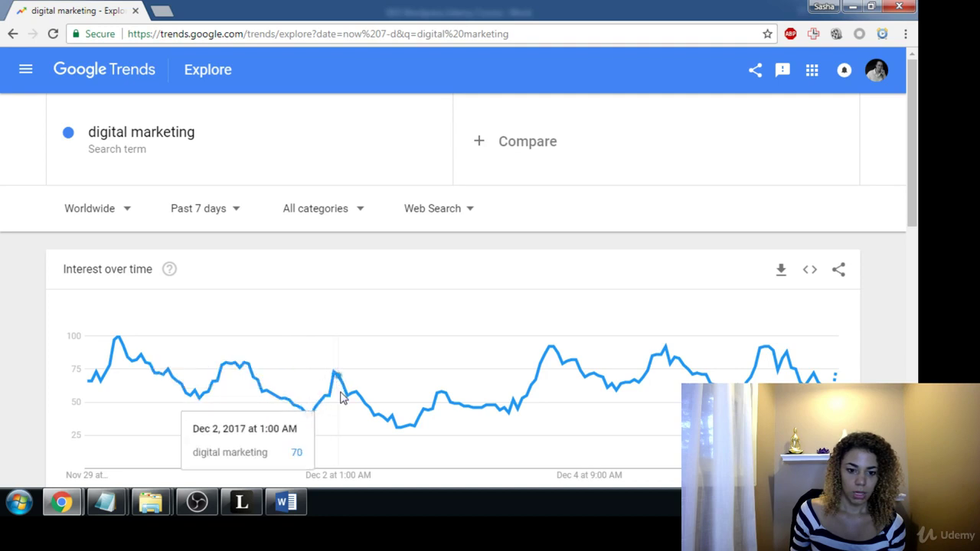
mouse_move(436, 398)
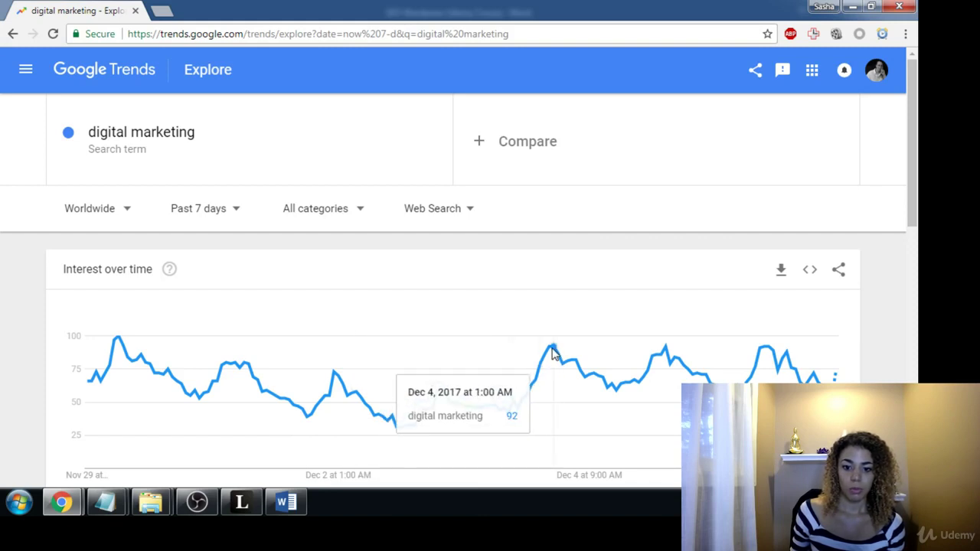
View the digital marketing trend for St. Helena from the regional ranking and return to the worldwide results.
drag(914, 195, 914, 296)
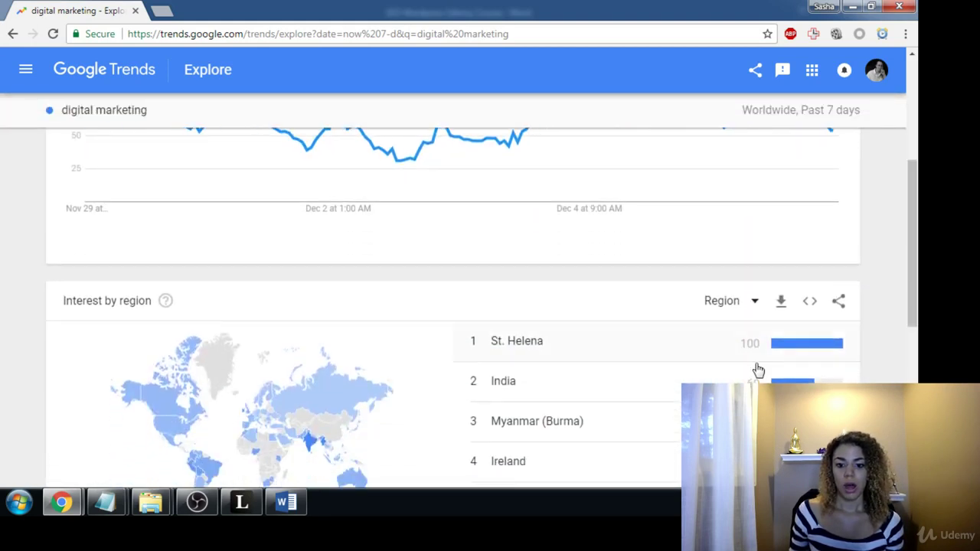
scroll(659, 360, down, 2)
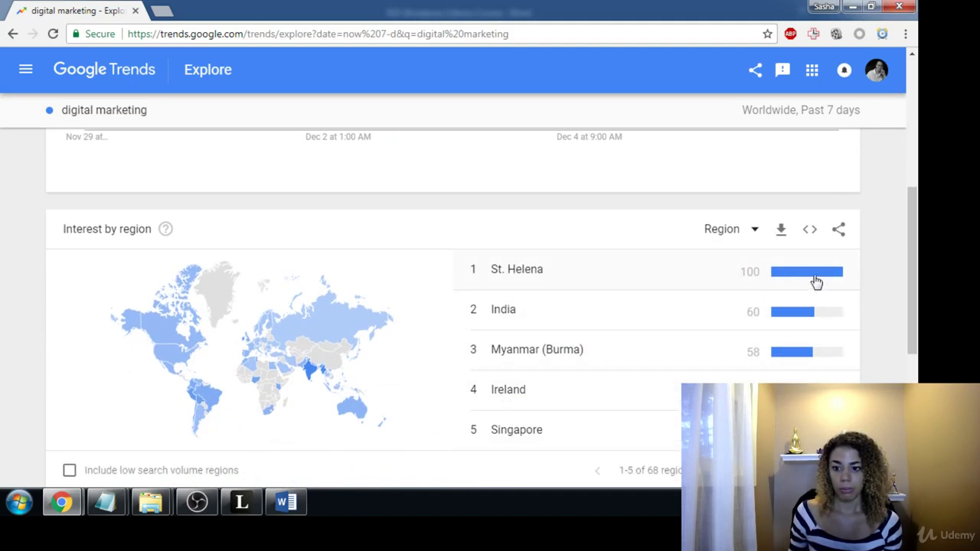
click(524, 272)
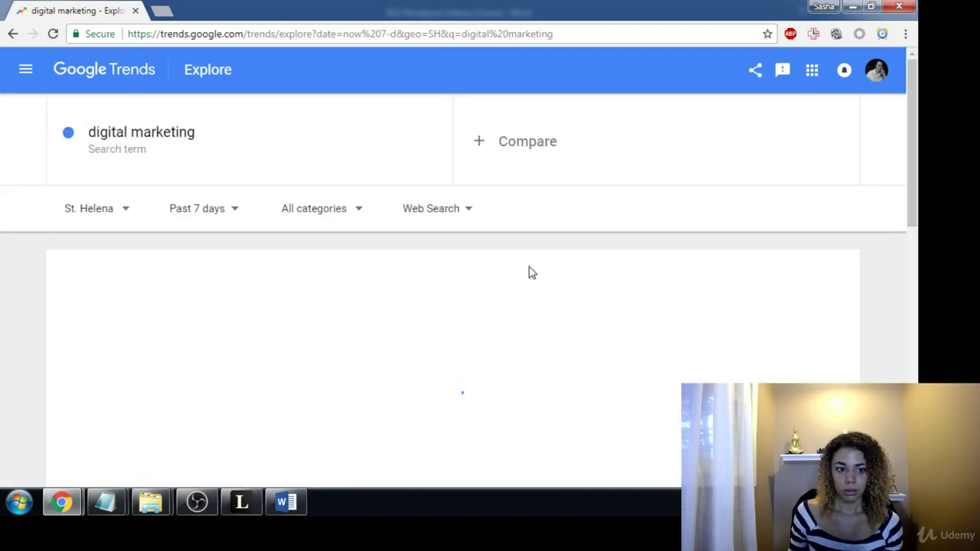
scroll(525, 275, down, 2)
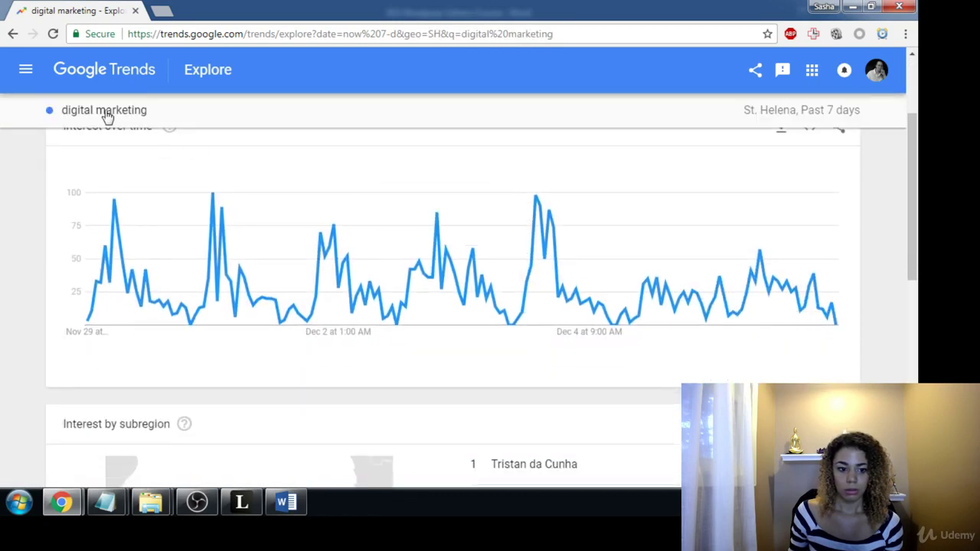
click(13, 33)
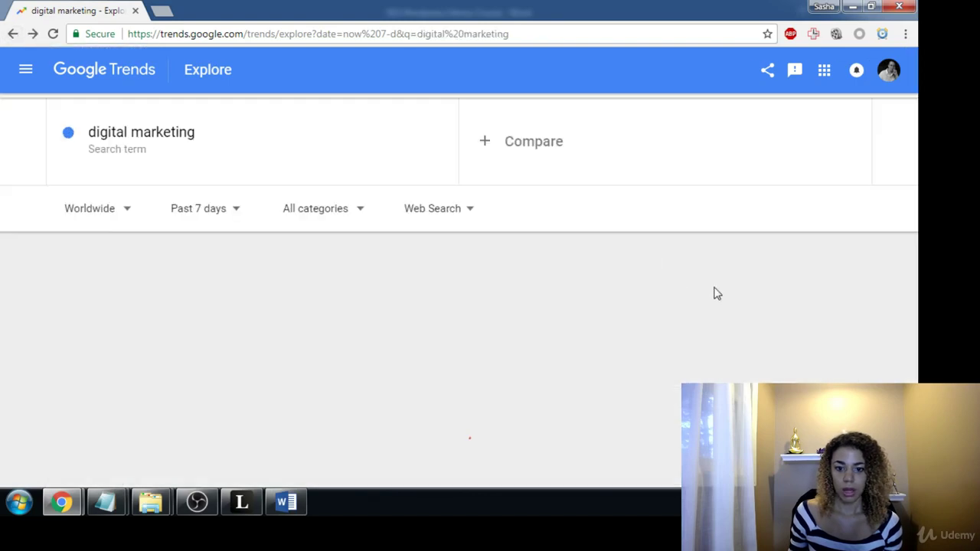
Examine the worldwide interest-by-region map and ranking for digital marketing, keeping the breakdown by Region.
scroll(740, 270, down, 4)
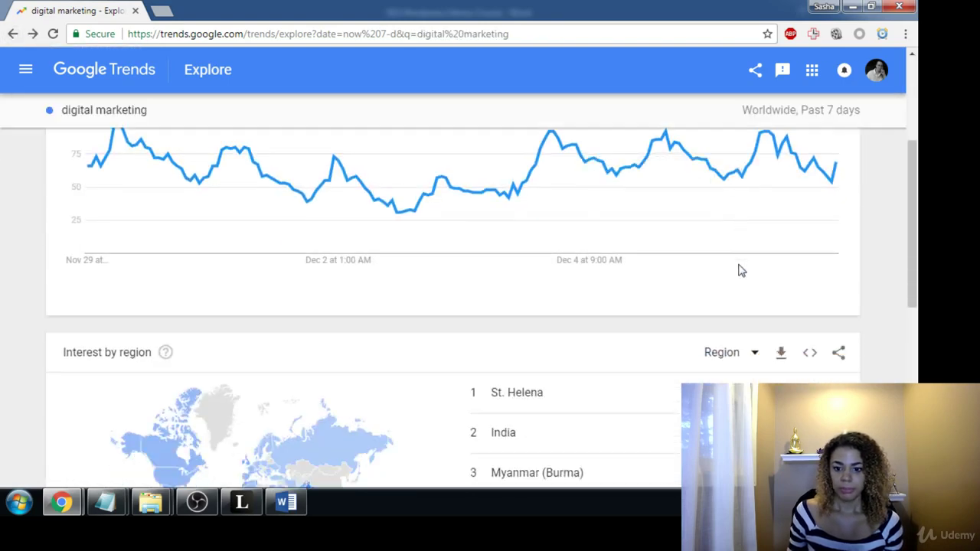
scroll(650, 385, down, 2)
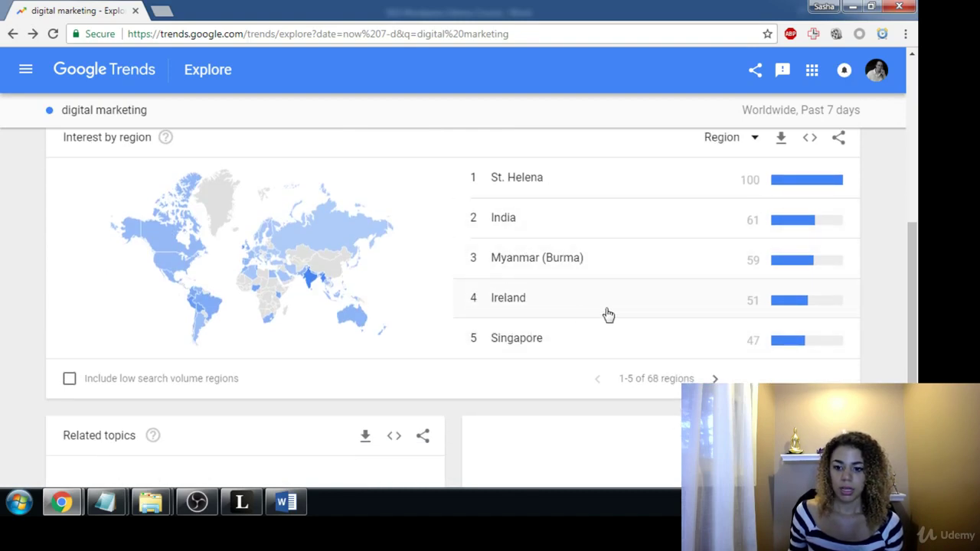
scroll(648, 349, up, 1)
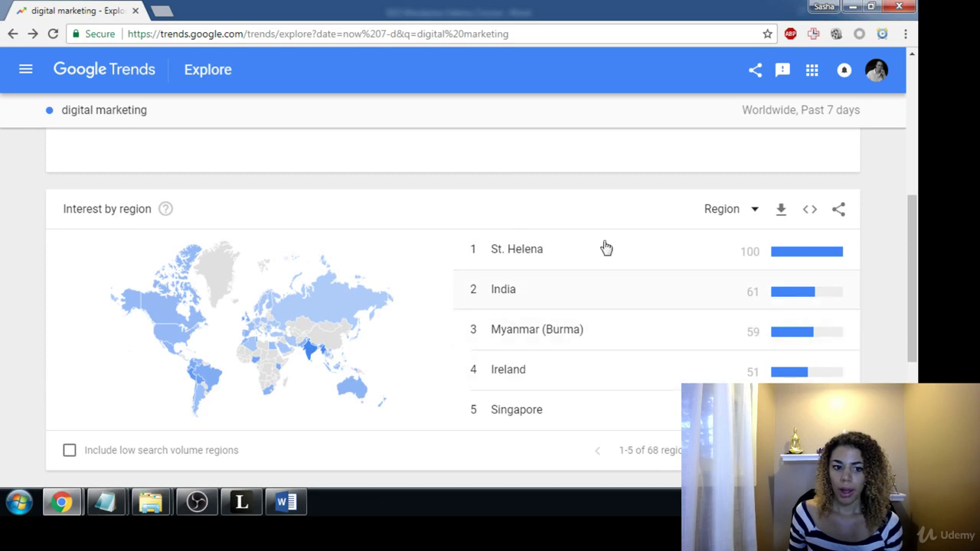
scroll(518, 231, up, 1)
scroll(460, 207, up, 1)
scroll(692, 281, down, 2)
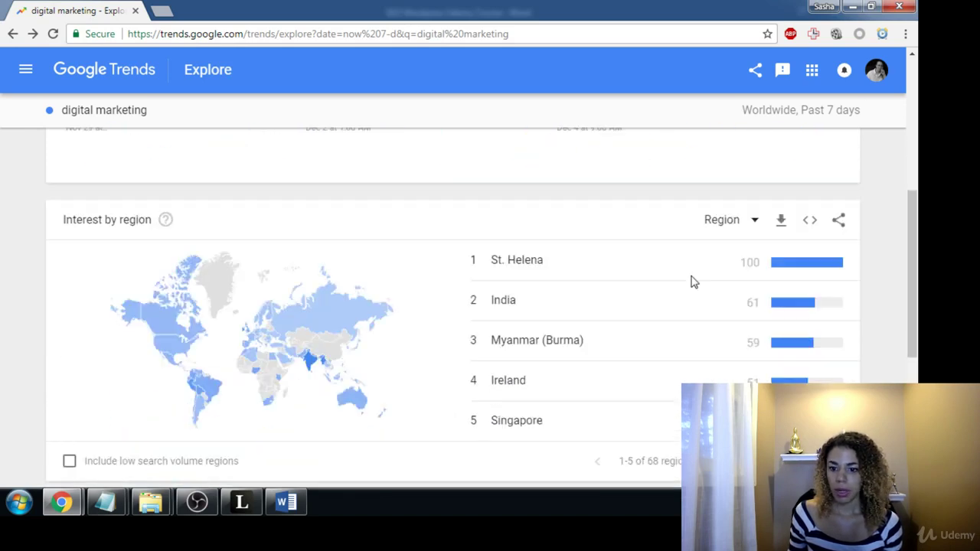
click(753, 214)
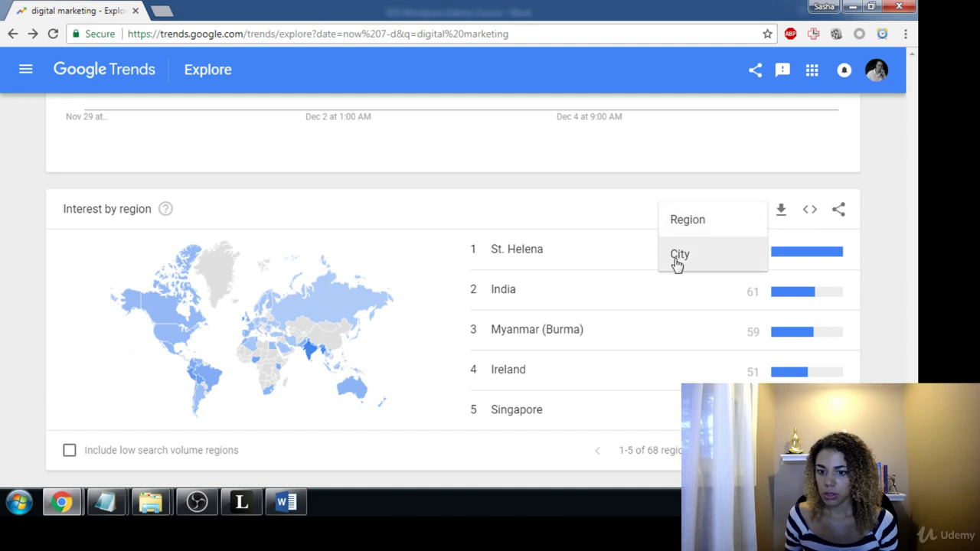
click(689, 225)
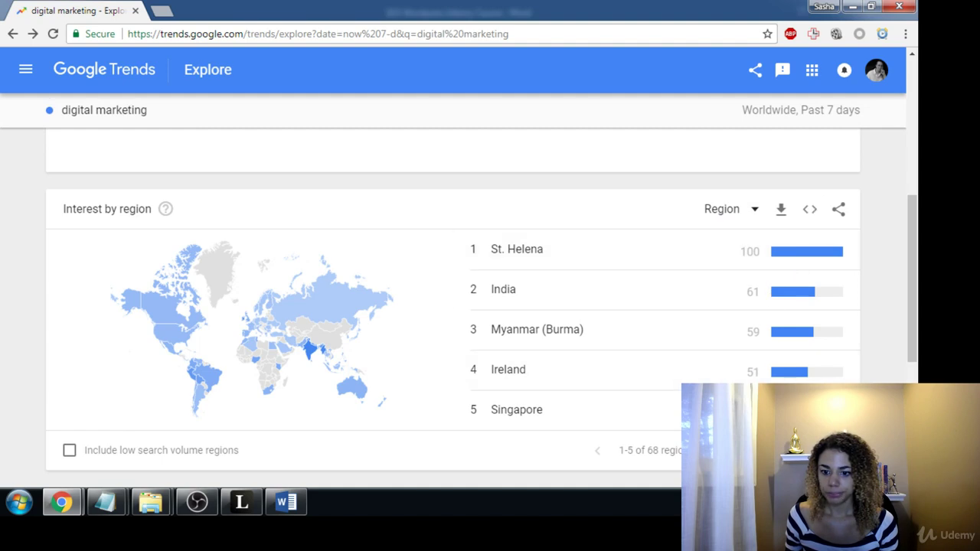
Page through the regional ranking to the United States and open the digital marketing trend for that country.
click(717, 451)
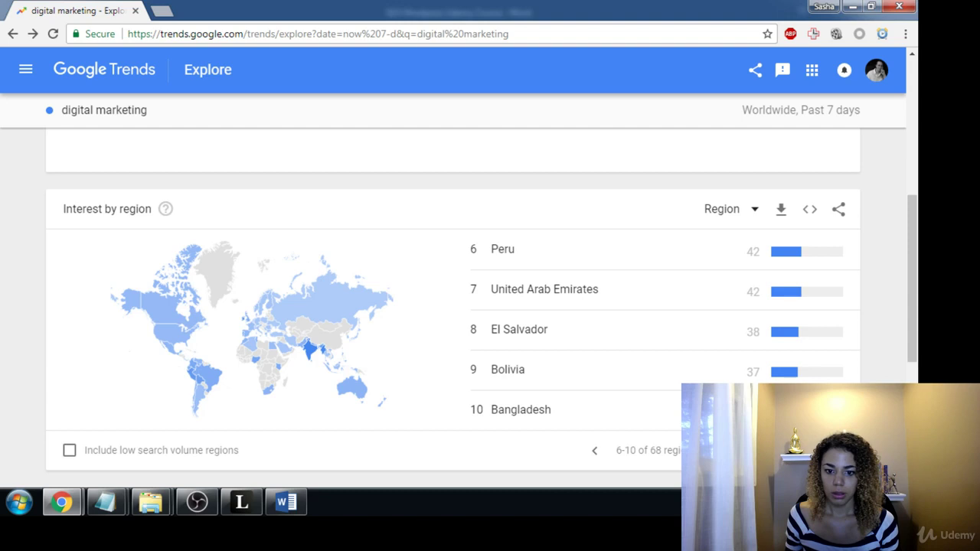
click(717, 450)
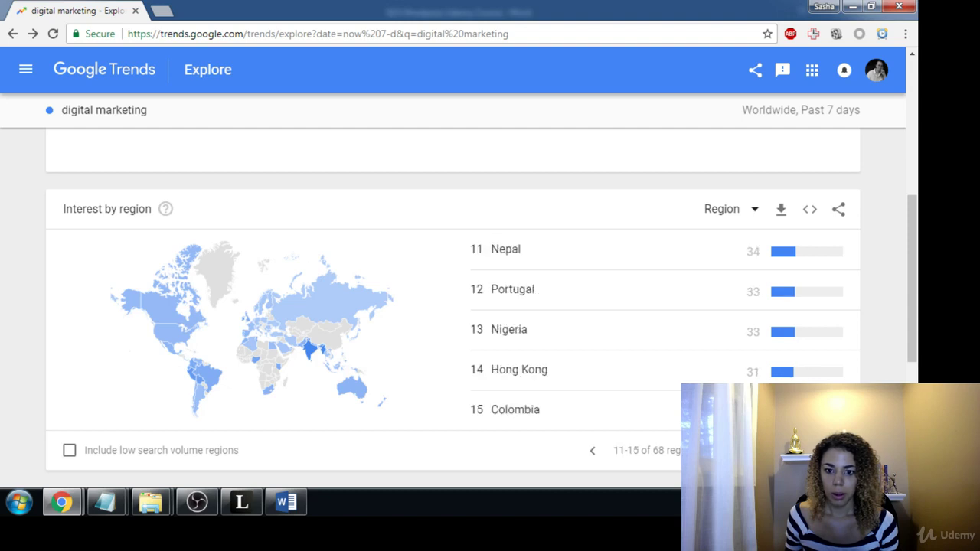
click(716, 450)
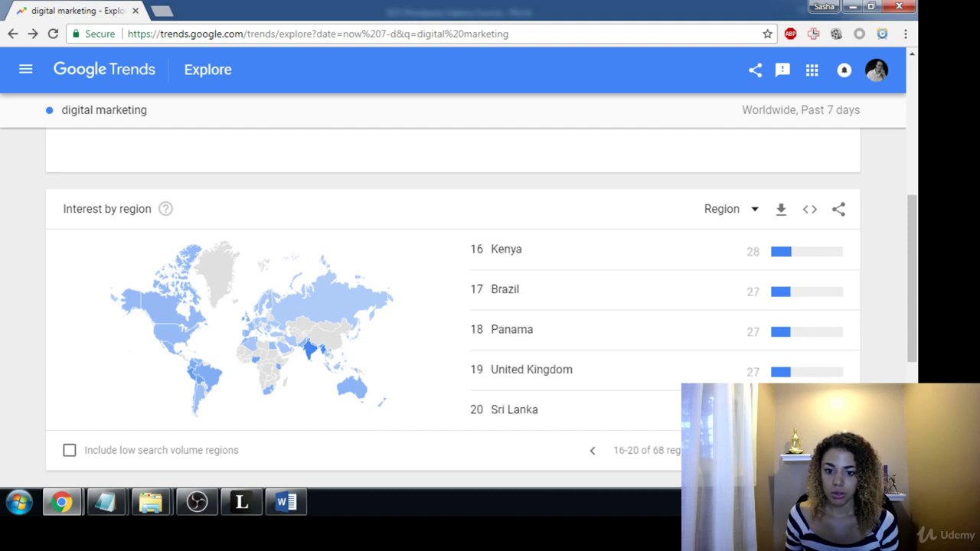
click(716, 450)
click(717, 450)
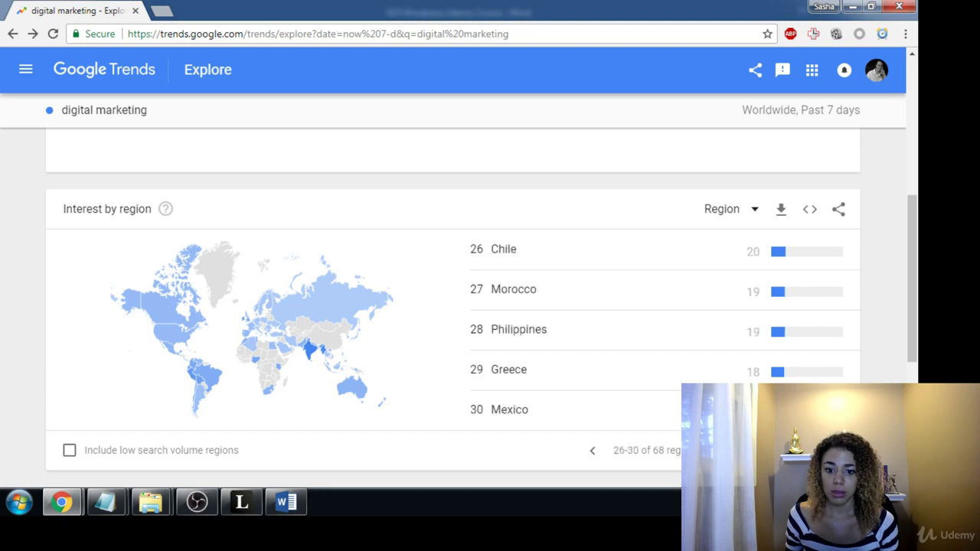
click(717, 450)
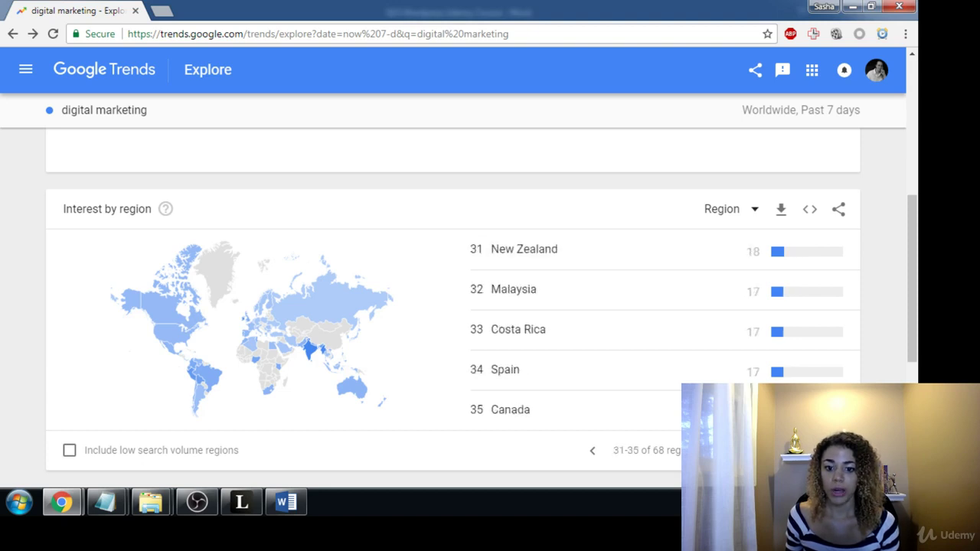
click(717, 451)
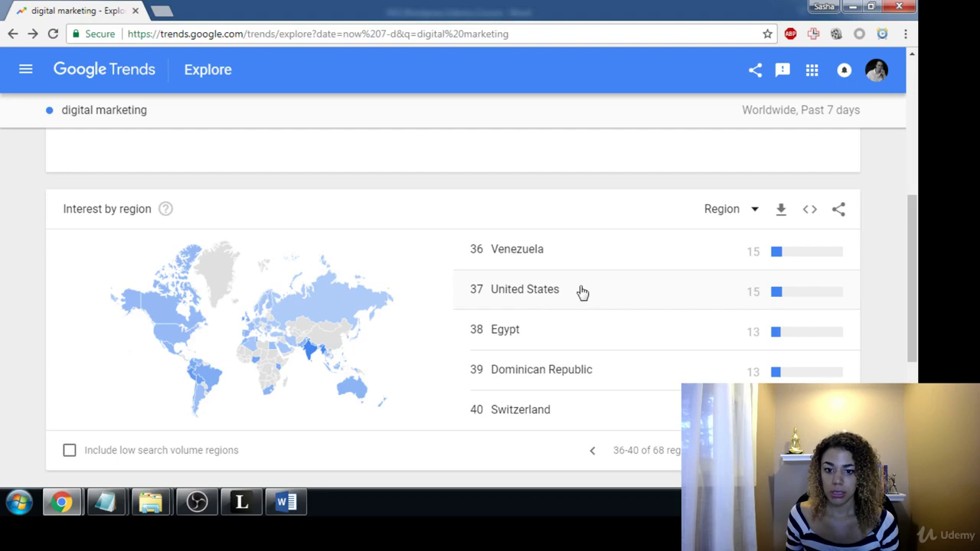
click(538, 293)
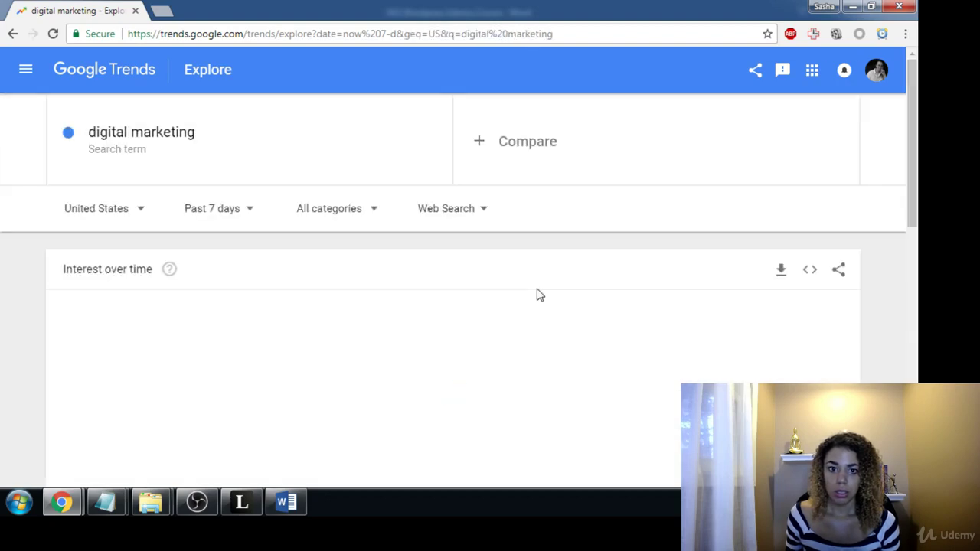
Read the interest values at the peaks of the United States digital marketing chart and glance at the subregion map.
scroll(491, 249, down, 1)
scroll(490, 250, down, 3)
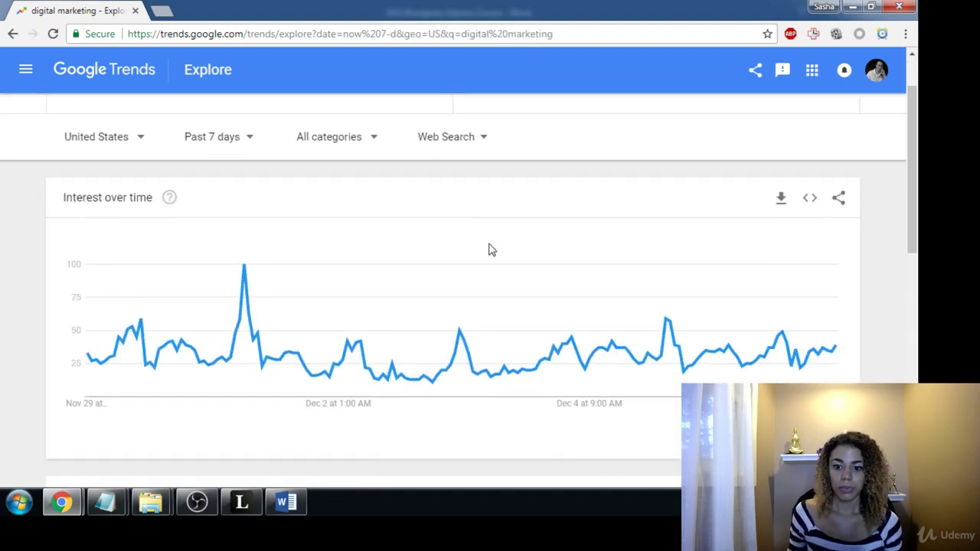
scroll(346, 280, up, 2)
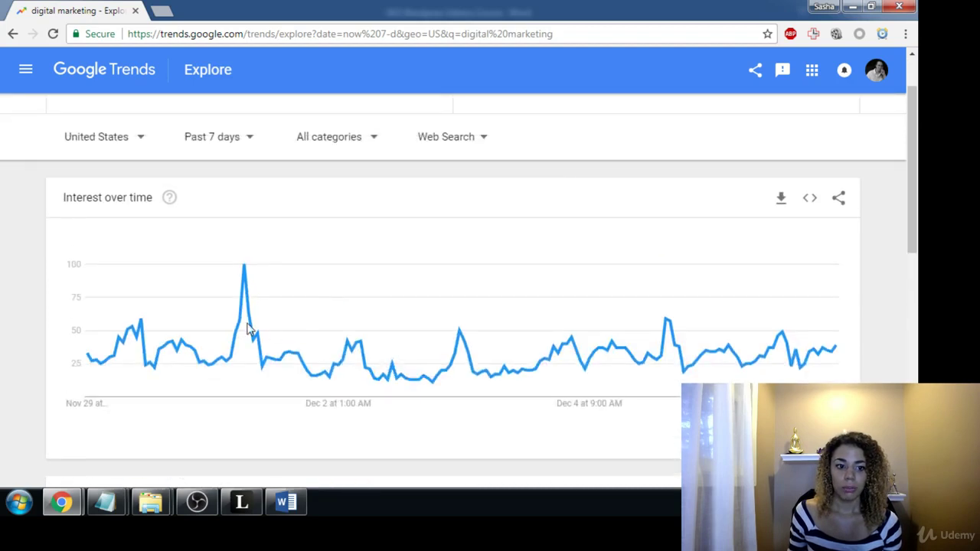
mouse_move(119, 341)
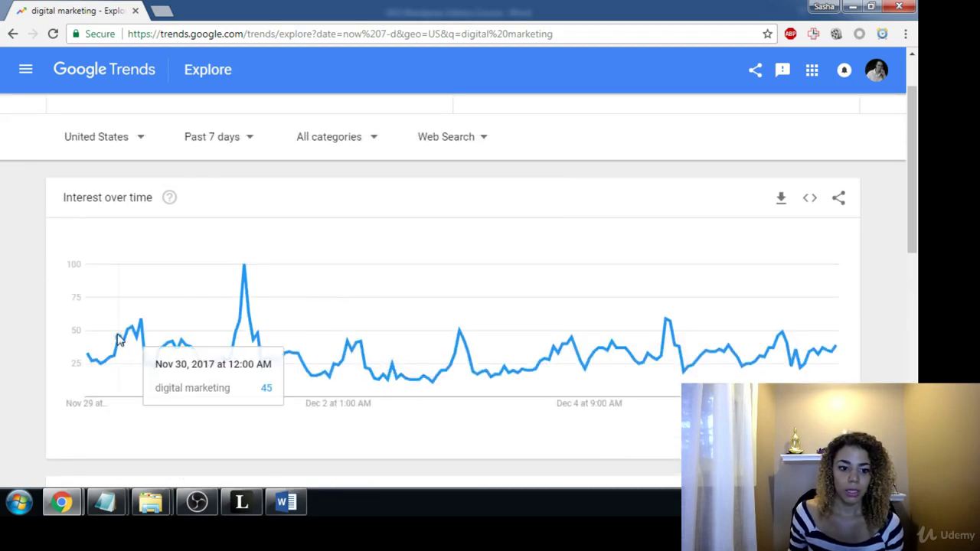
mouse_move(141, 322)
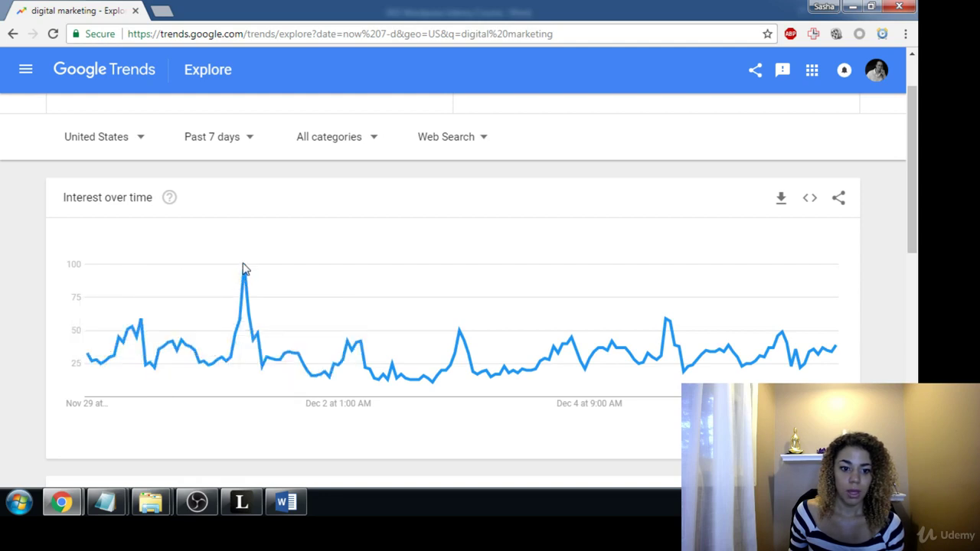
mouse_move(245, 268)
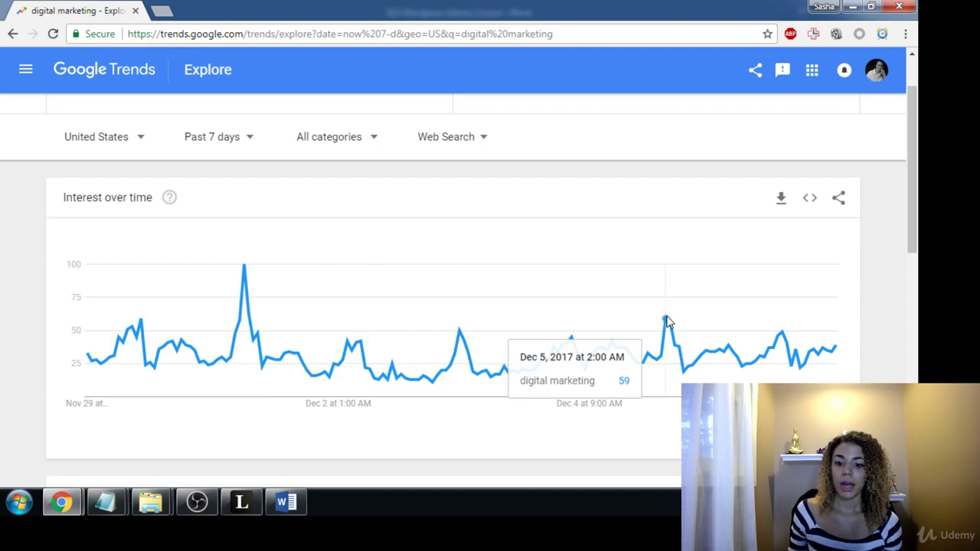
scroll(641, 240, down, 1)
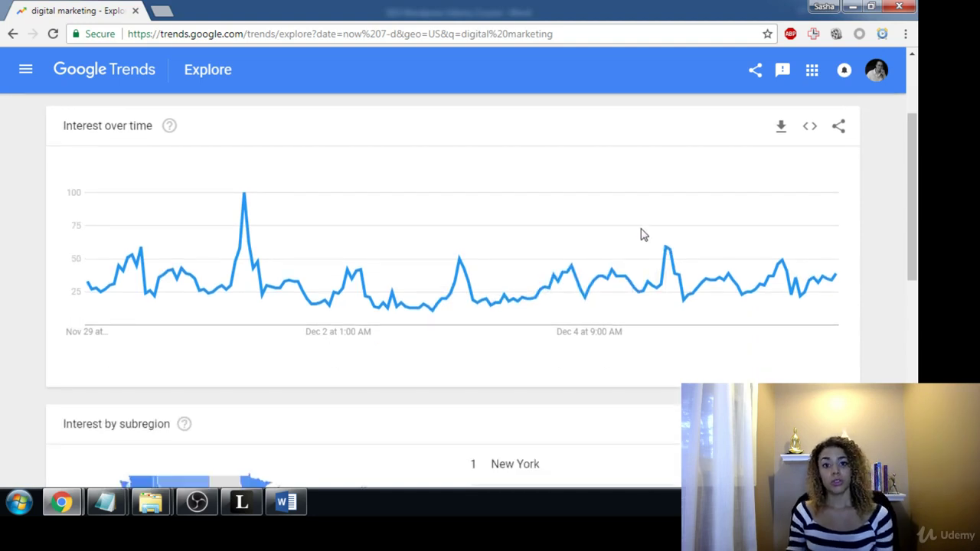
scroll(436, 289, down, 1)
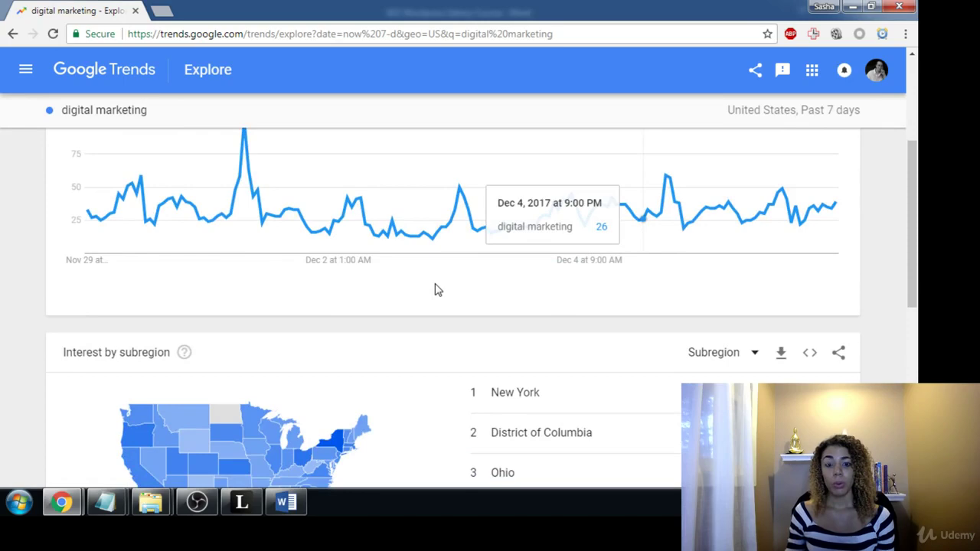
scroll(420, 295, down, 1)
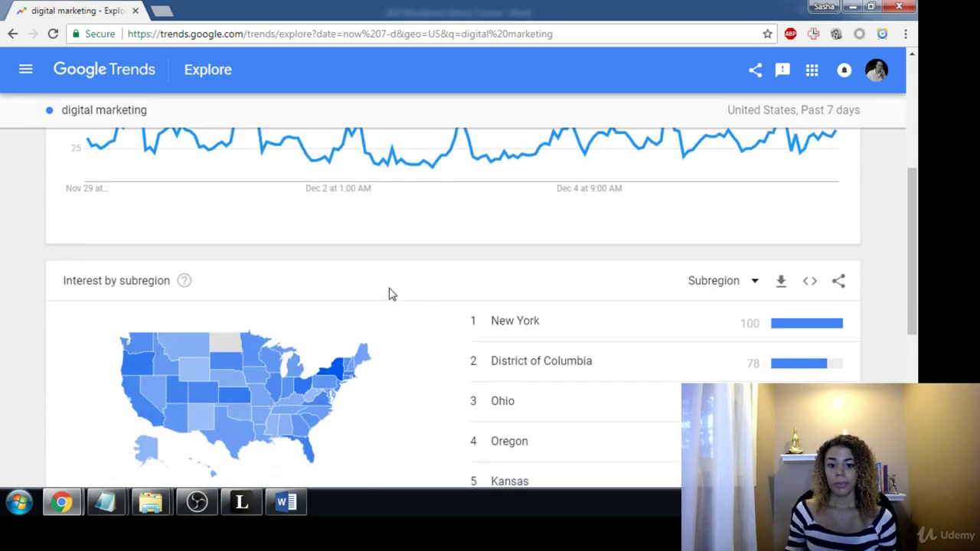
scroll(419, 295, up, 2)
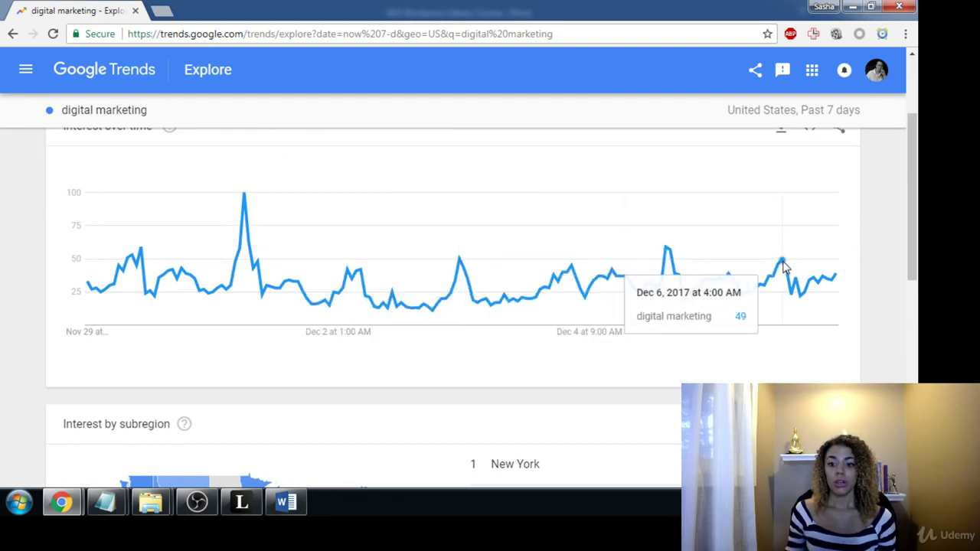
Review the related topics and queries for digital marketing, paging through the rising topics to entries 11-15.
scroll(563, 261, down, 6)
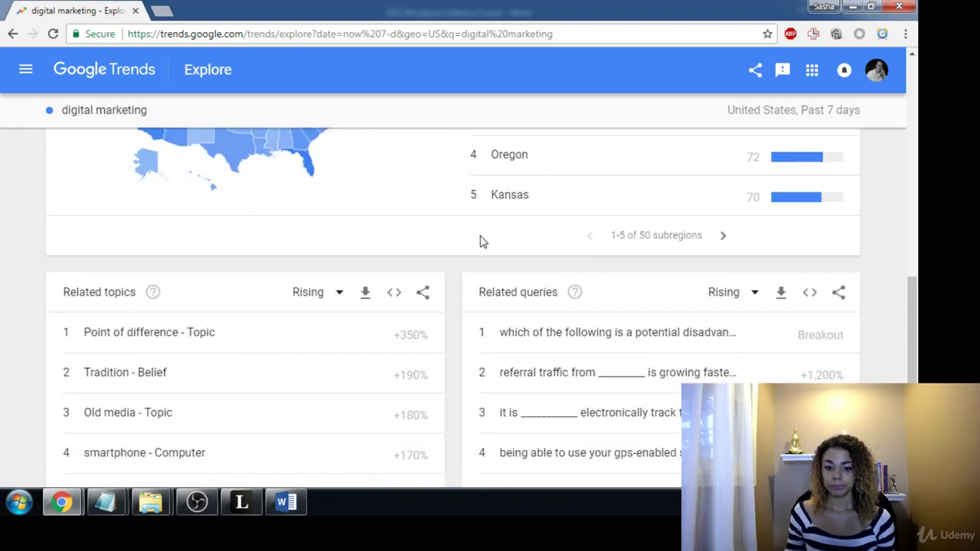
scroll(480, 250, down, 1)
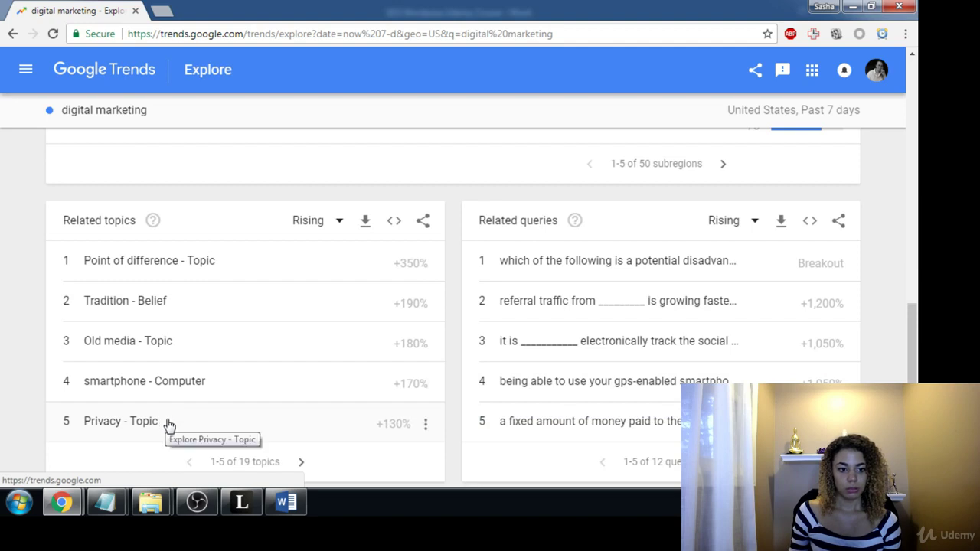
scroll(464, 260, down, 1)
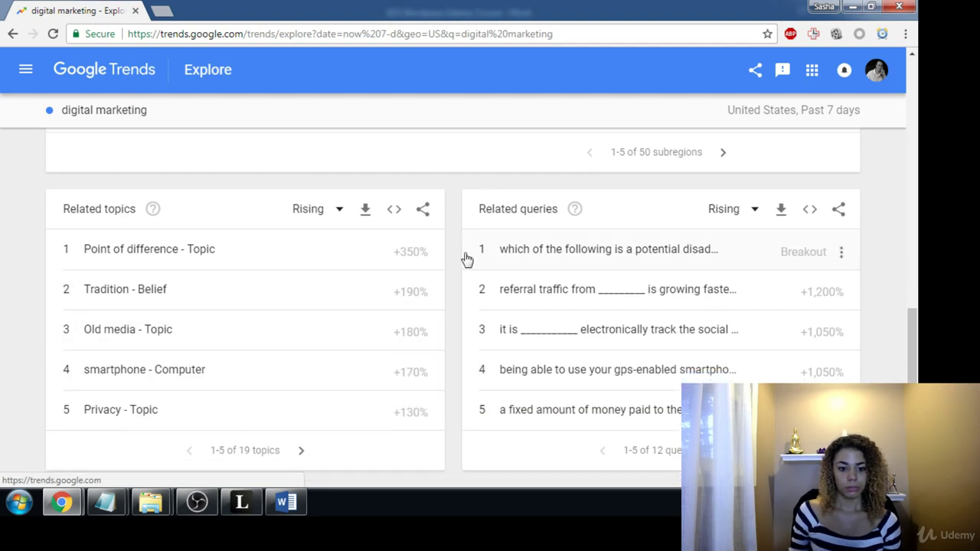
click(302, 452)
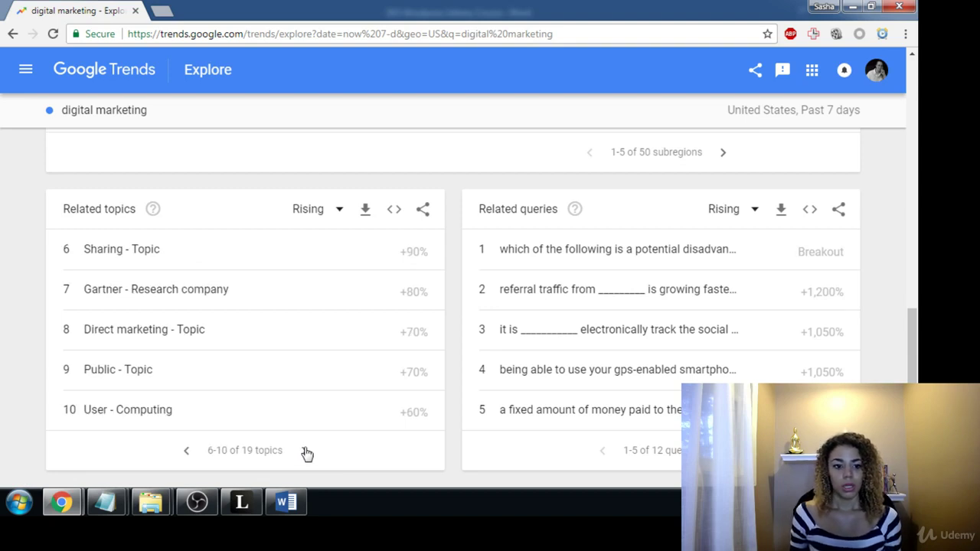
click(306, 453)
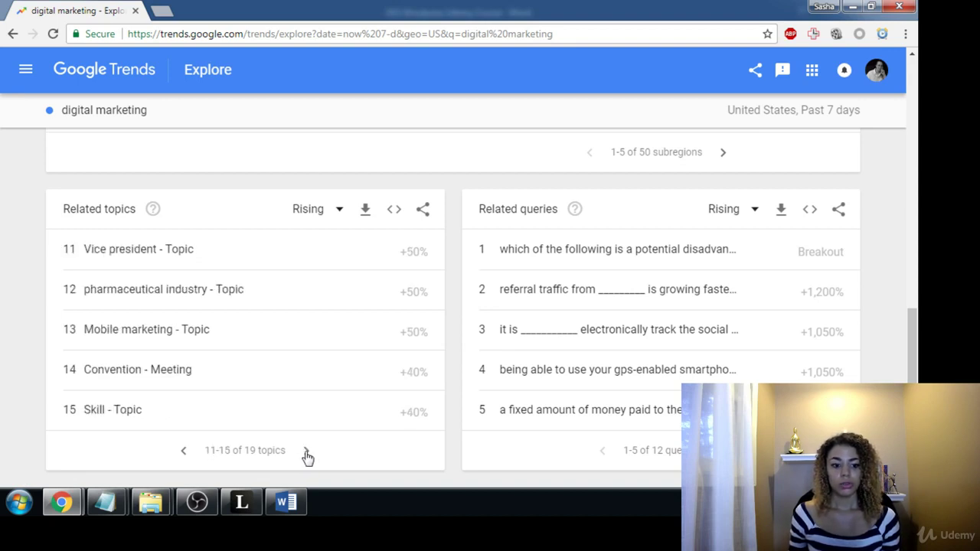
Return to the Google Trends home page and look through the list of stories trending now.
scroll(355, 350, up, 10)
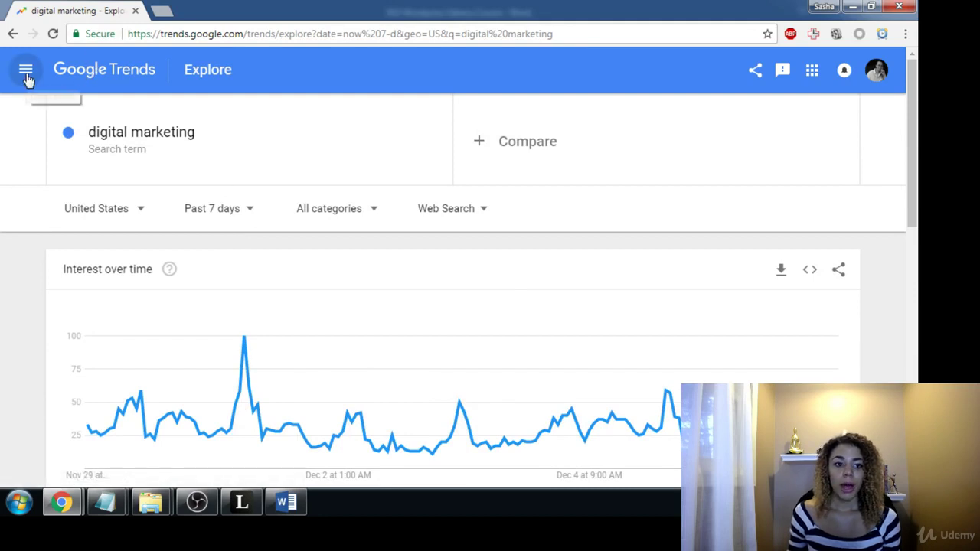
click(85, 75)
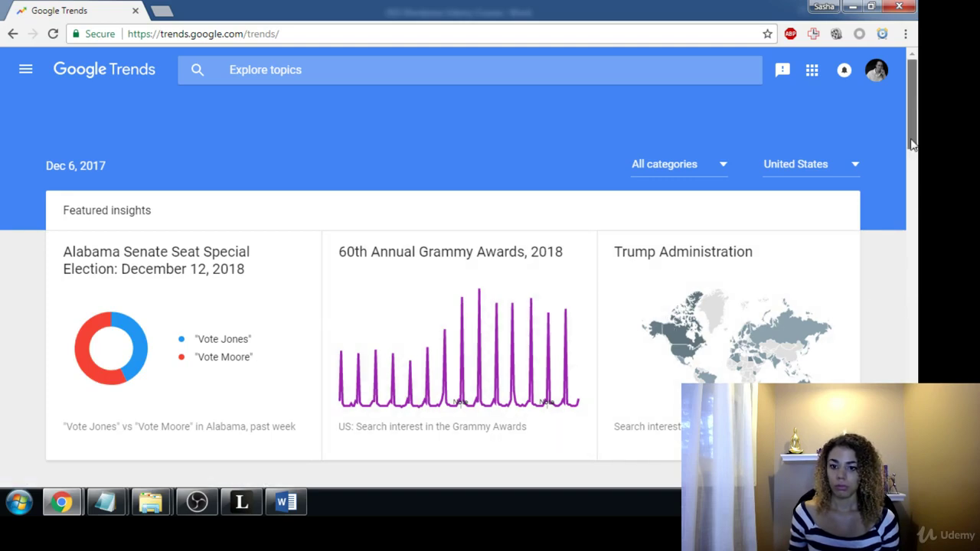
scroll(912, 144, down, 4)
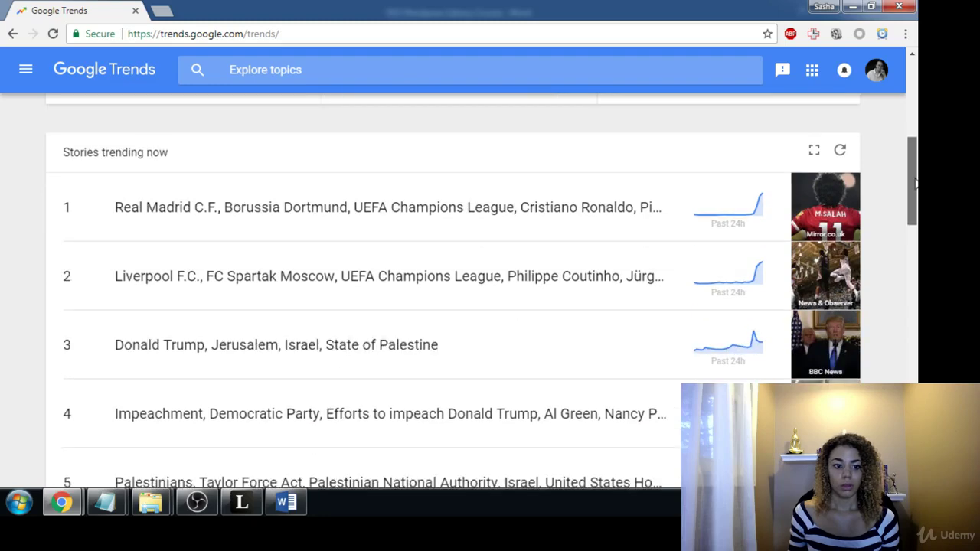
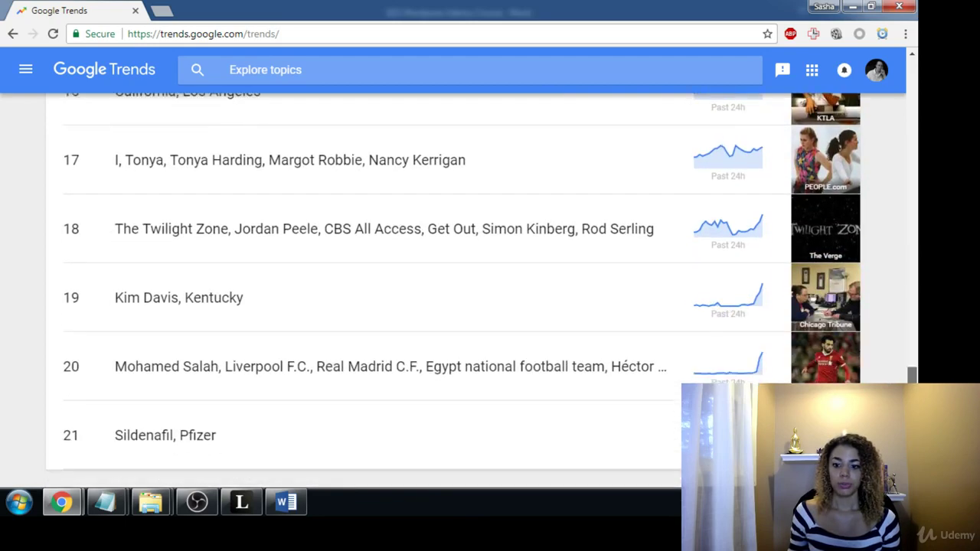
drag(916, 333, 916, 354)
key(Home)
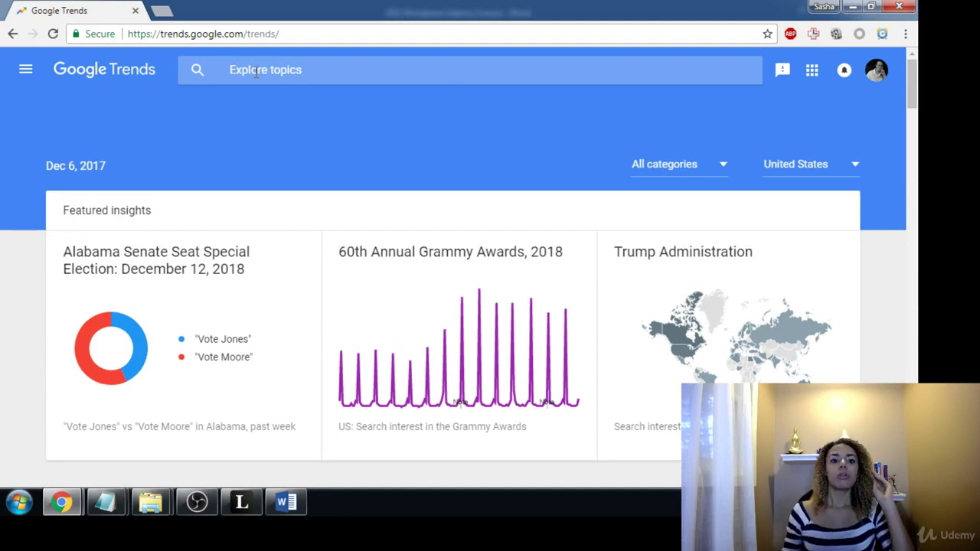
Explore the Google Trends interest for the search term "paleo christmas cookie recipes".
click(256, 71)
text(chri)
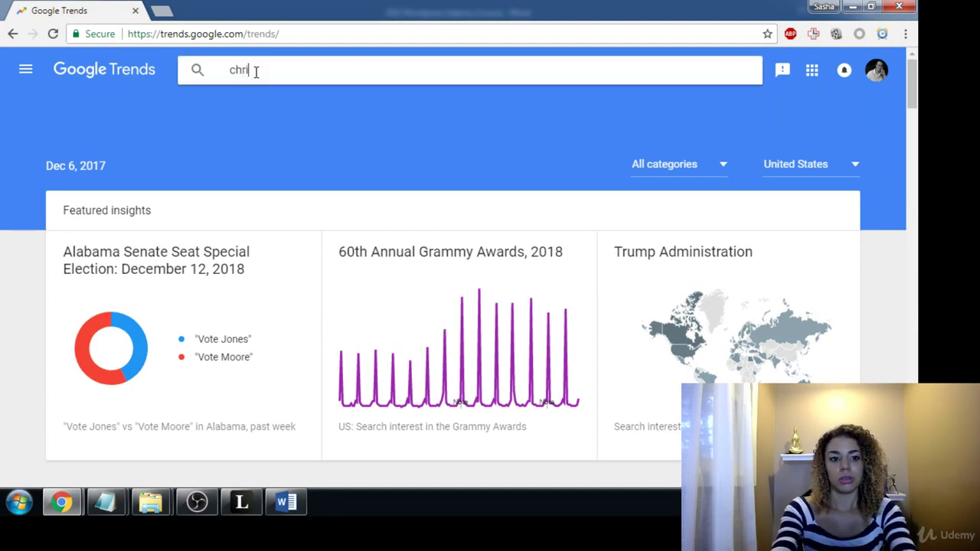
key(BackSpace)
key(BackSpace)
key(BackSpace)
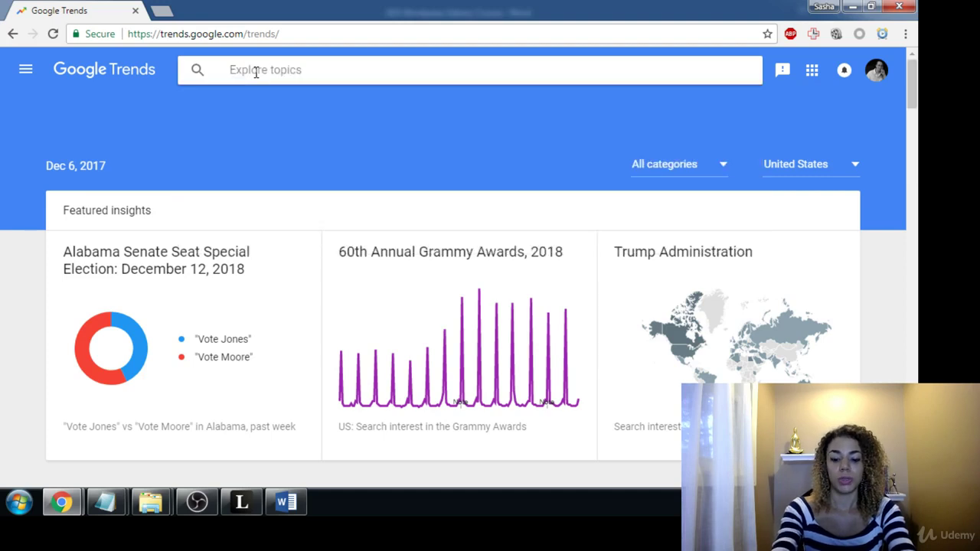
text(paleo chris)
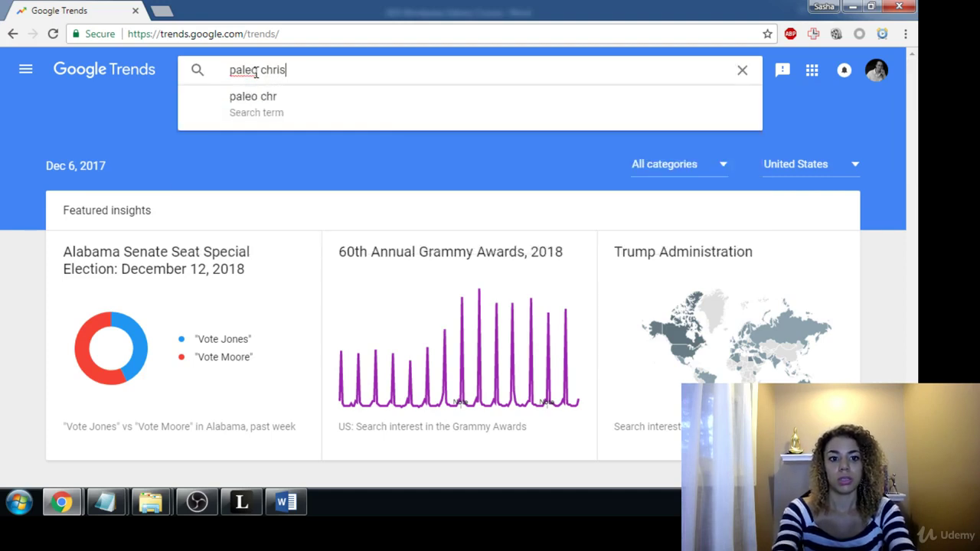
text(tmas cook)
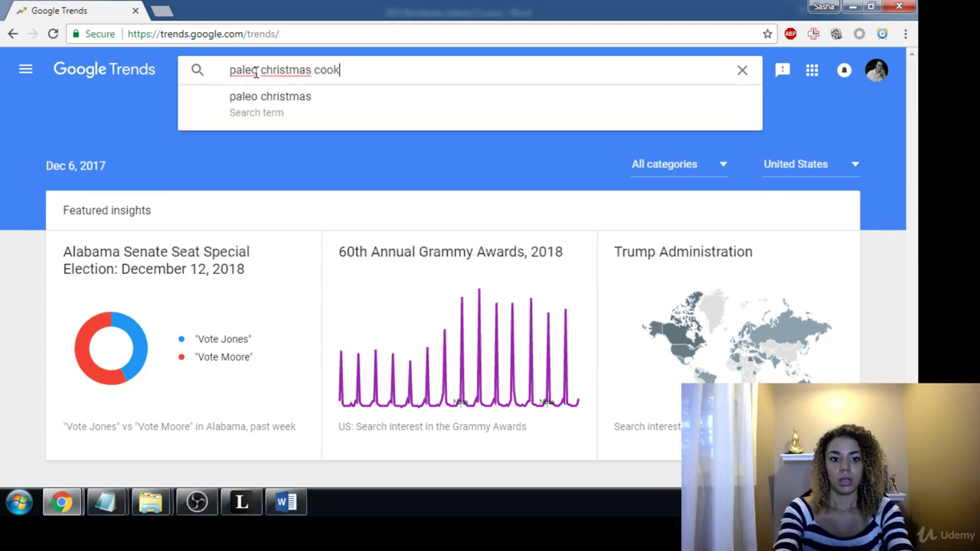
text(ie recipe)
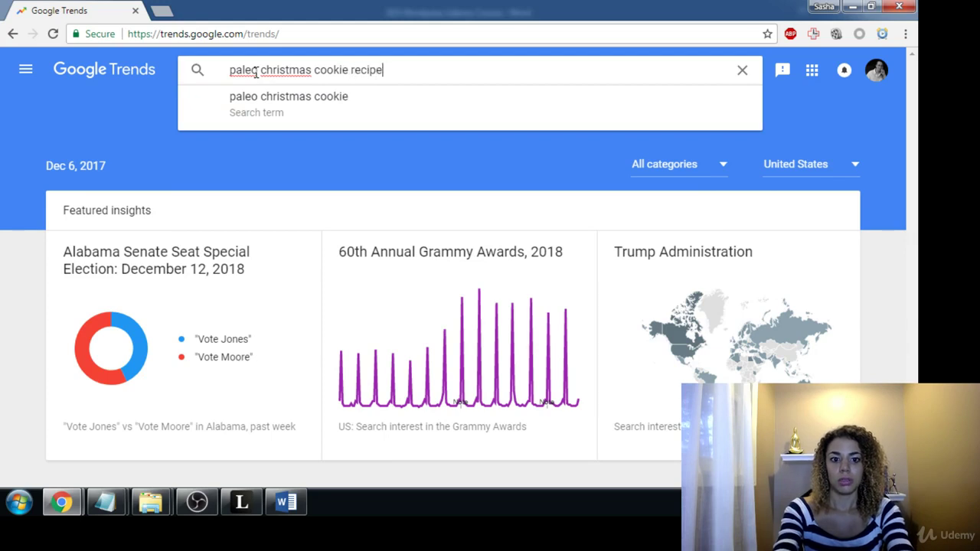
text(s)
key(Return)
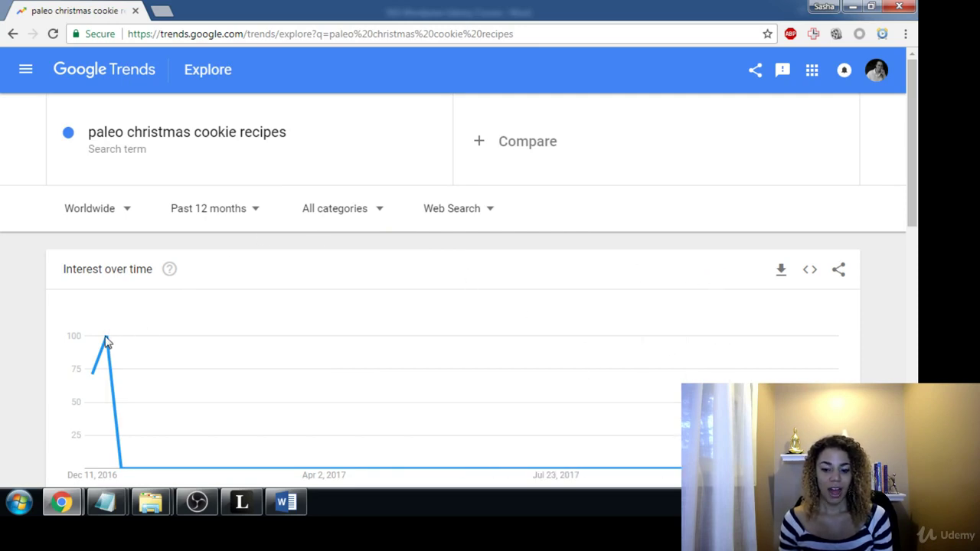
Set the time range for paleo christmas cookie recipes to Past 30 days and check the mid-November peak.
click(258, 212)
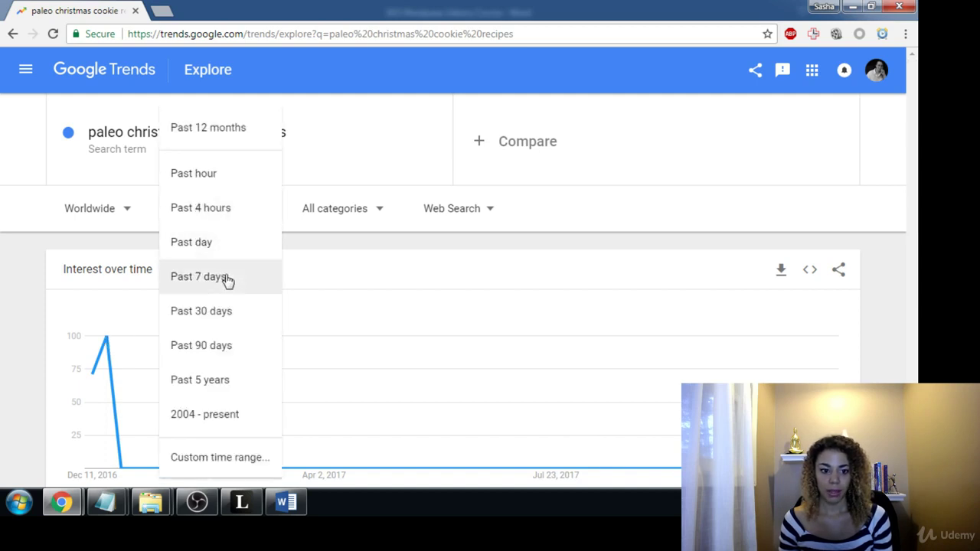
click(217, 313)
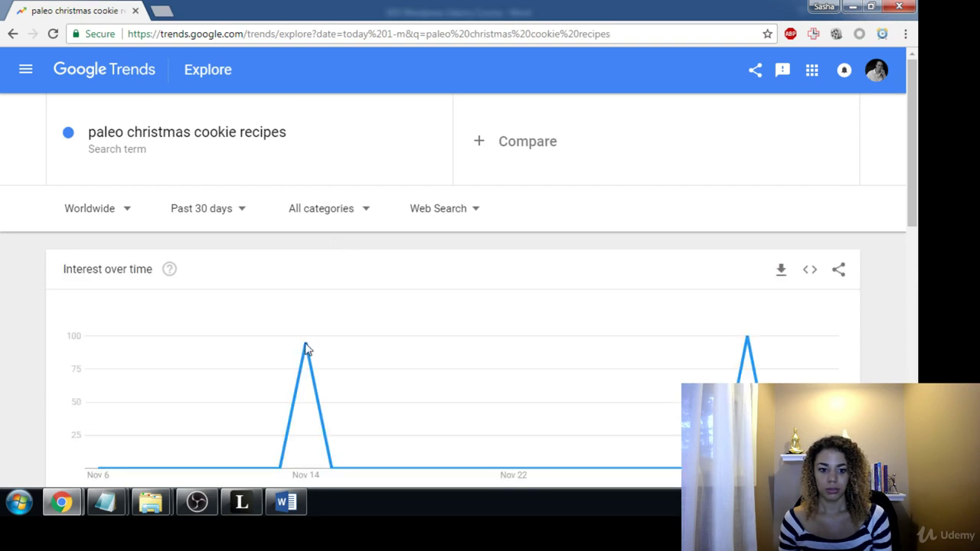
mouse_move(307, 349)
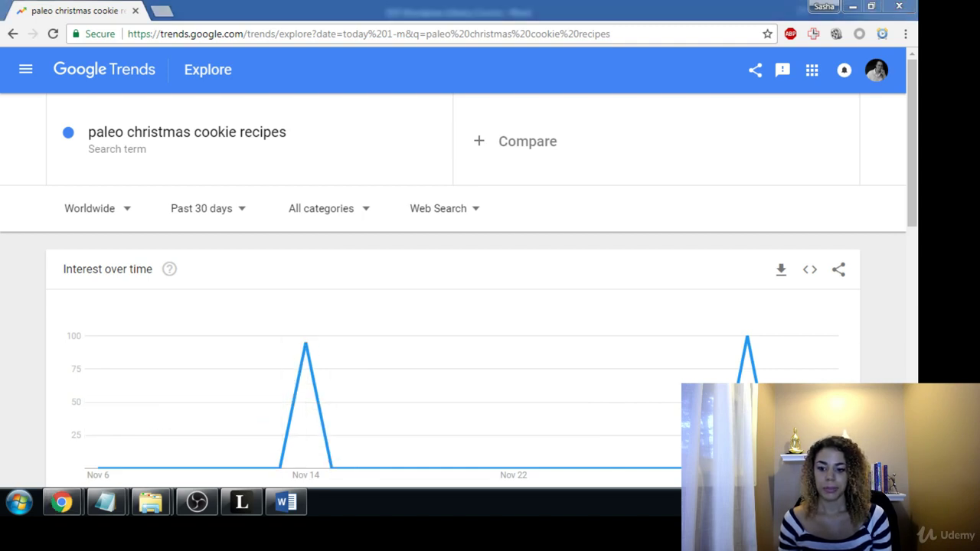
Search Google for "november 2017 calendar" in a new browser tab and enlarge the first calendar image.
click(162, 10)
text(no)
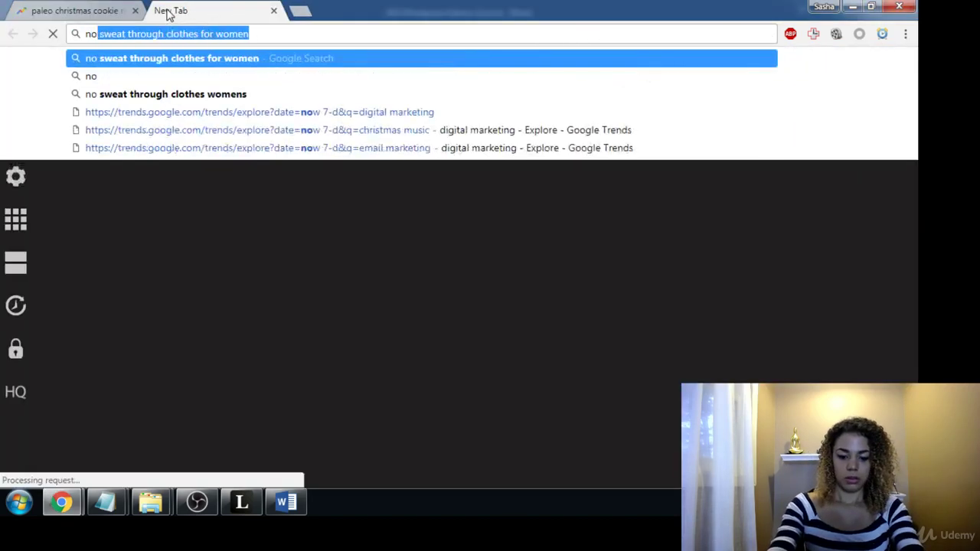
text(vember)
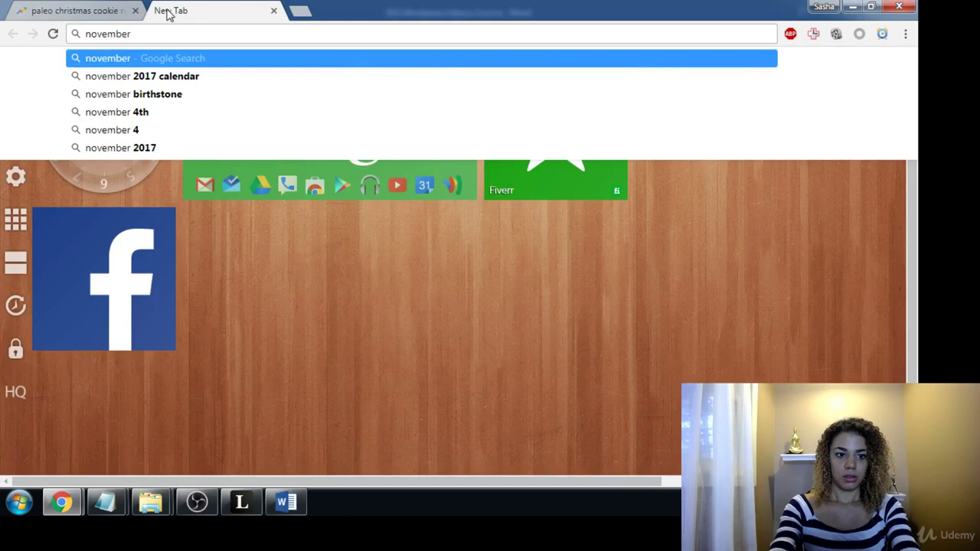
key(Down)
key(Return)
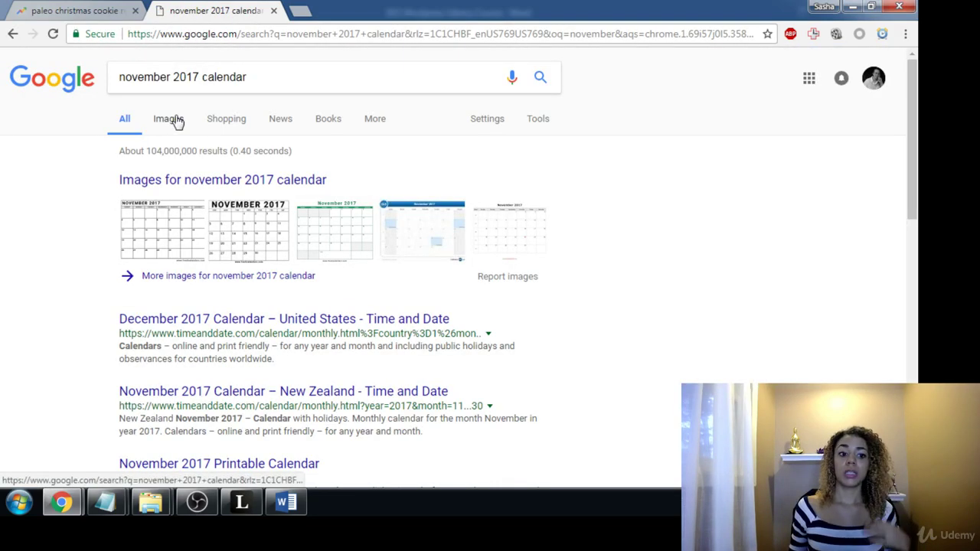
click(167, 221)
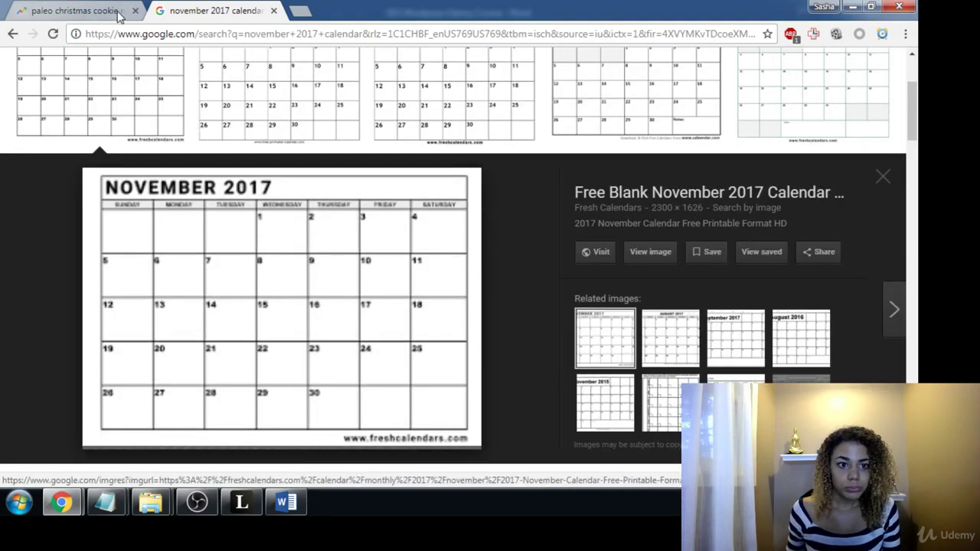
Compare the date of the second interest peak on the Trends chart with the November 2017 calendar.
click(90, 11)
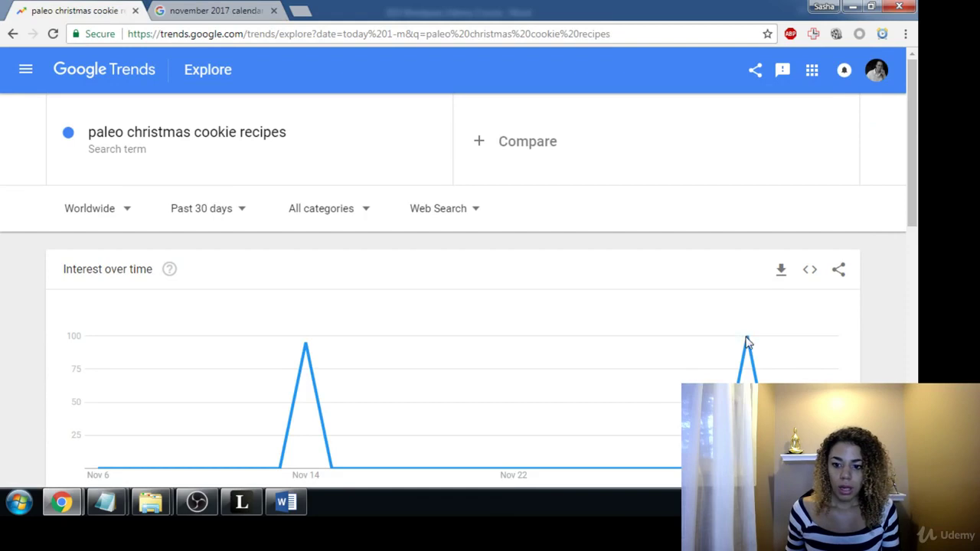
click(226, 10)
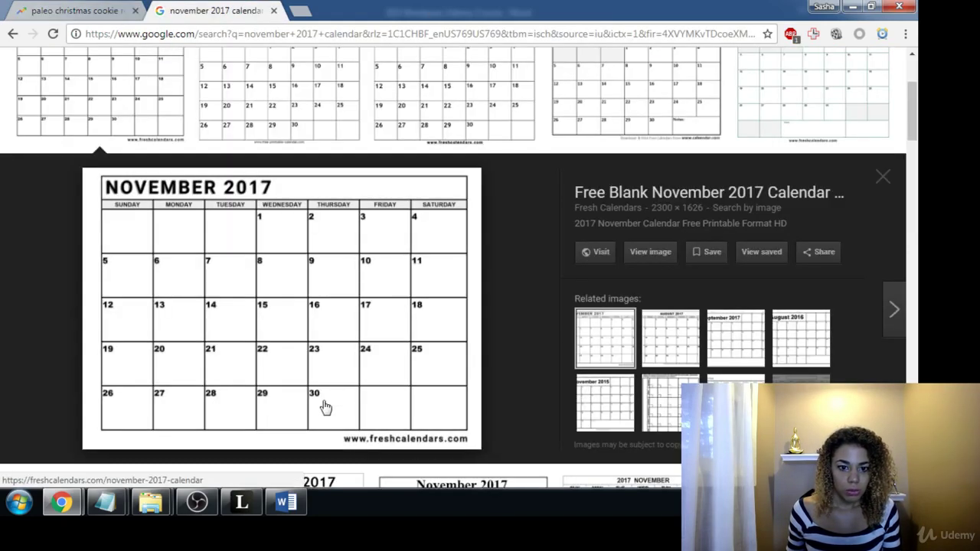
click(76, 11)
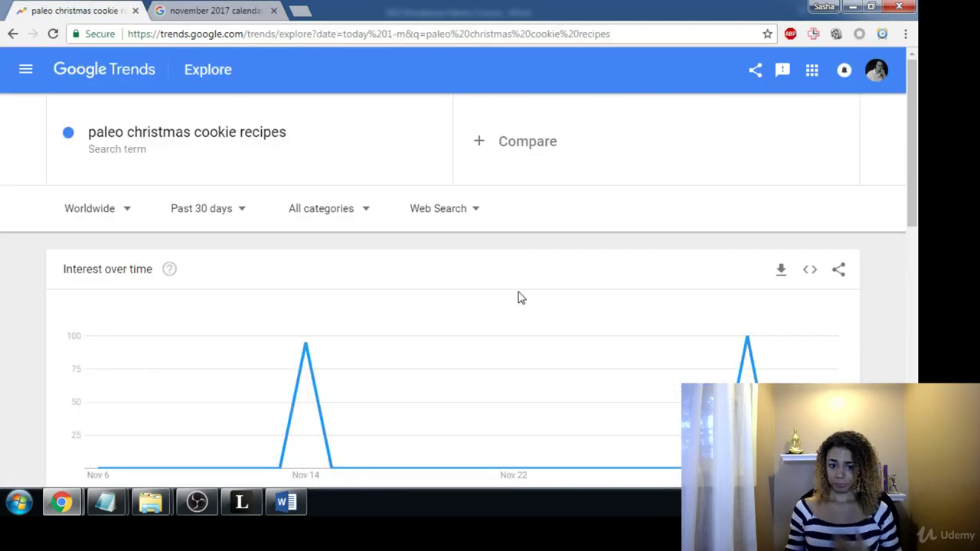
Set the time range for paleo christmas cookie recipes to Past 5 years and inspect the chart's yearly peaks.
scroll(532, 360, down, 1)
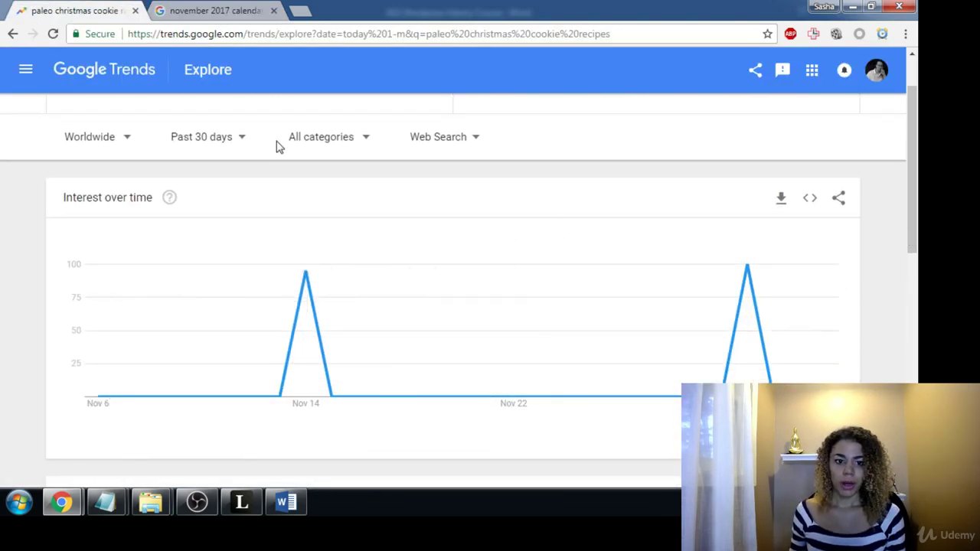
click(243, 141)
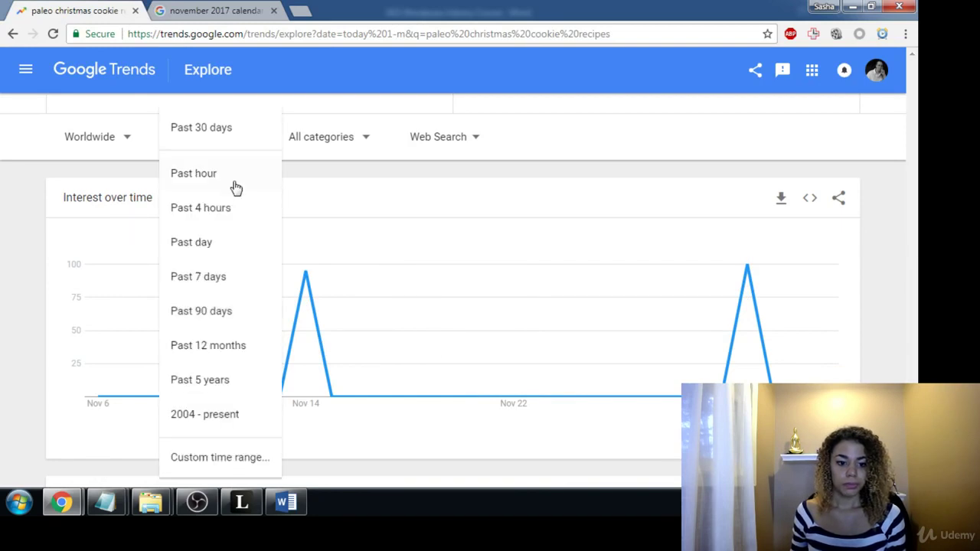
click(218, 383)
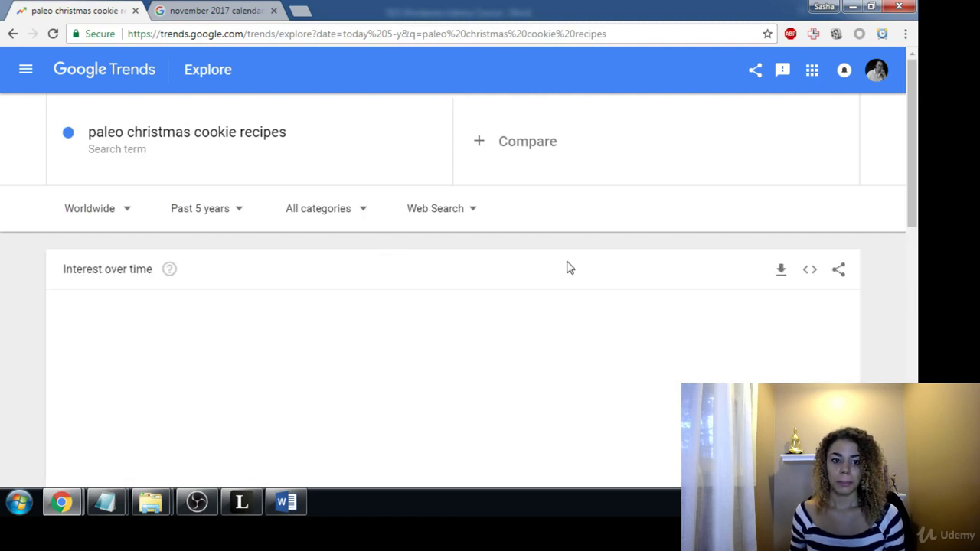
scroll(569, 267, down, 2)
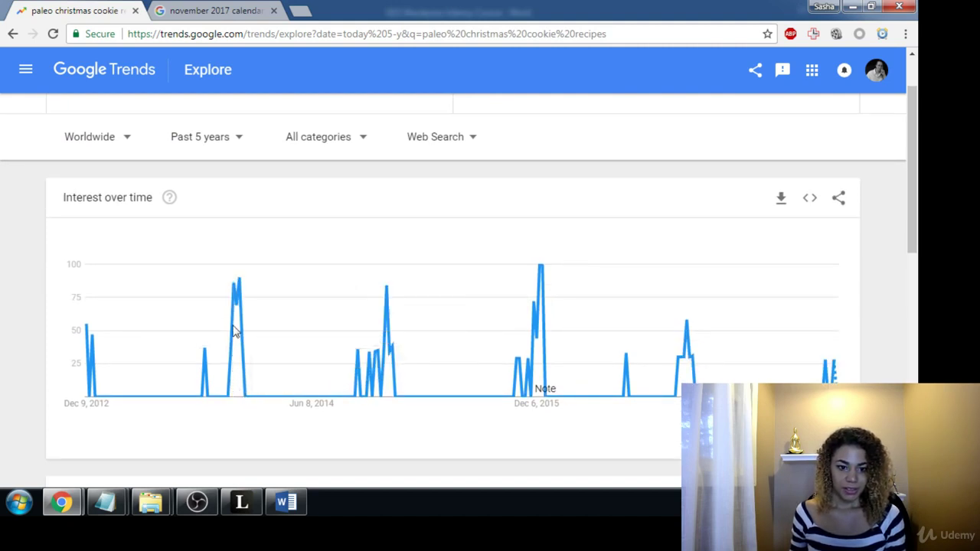
mouse_move(236, 289)
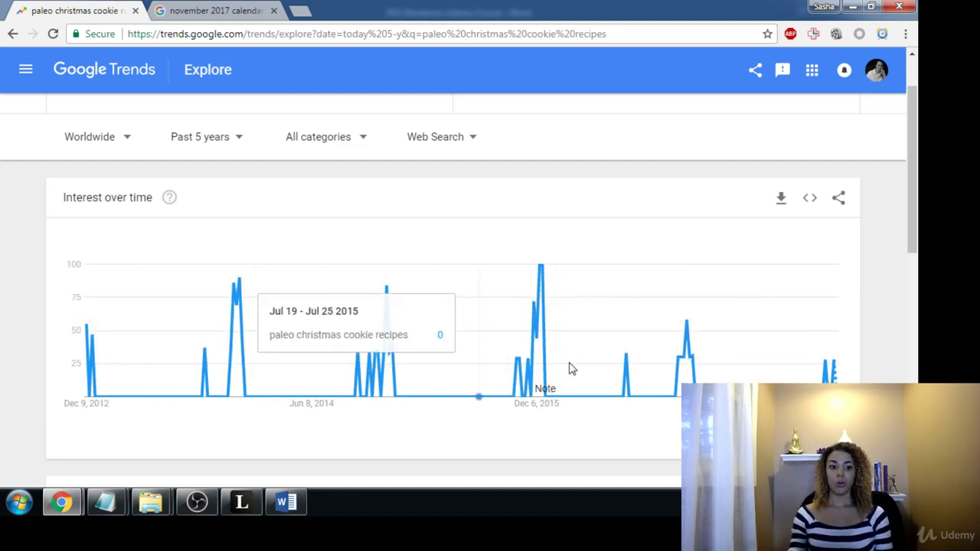
Replace the explored search term with "paleo recipes".
scroll(912, 246, up, 1)
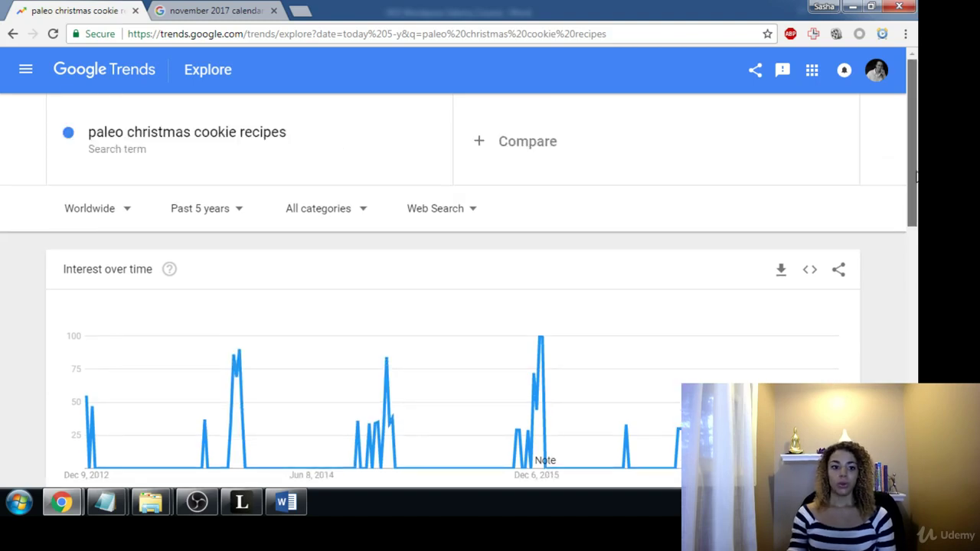
click(249, 137)
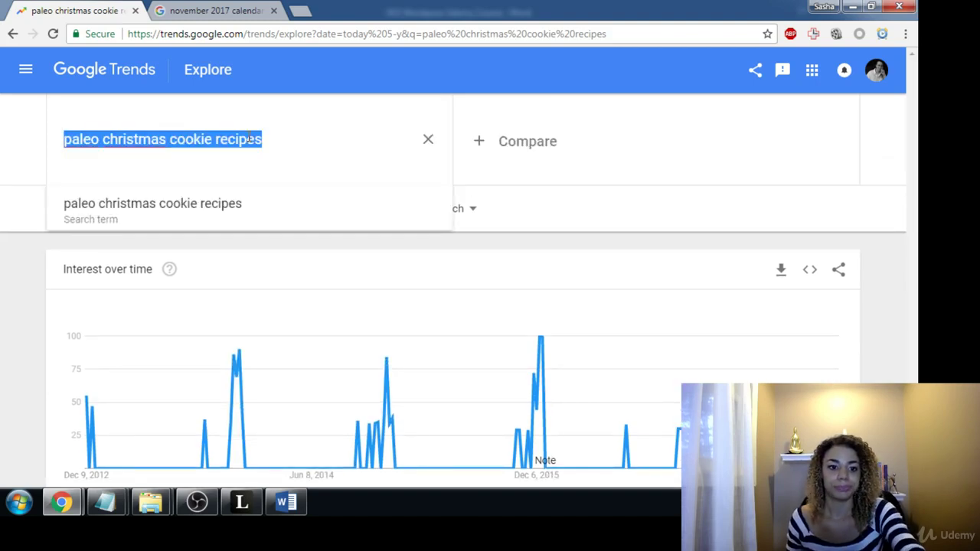
click(428, 138)
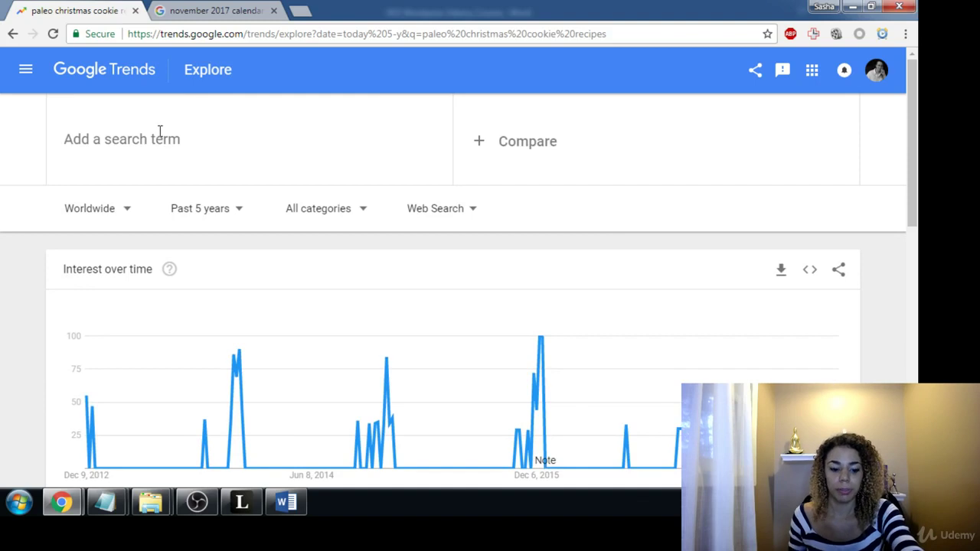
text(paleo recipes)
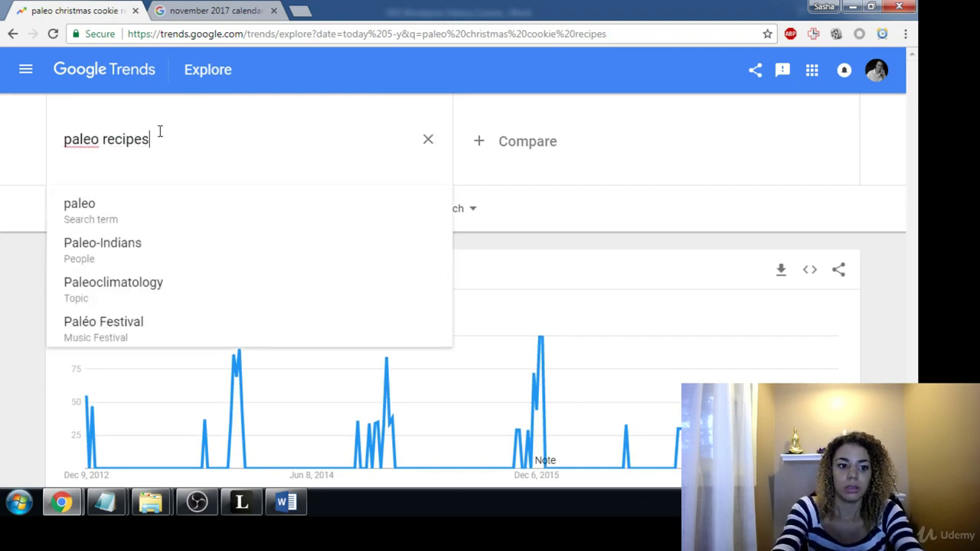
key(Return)
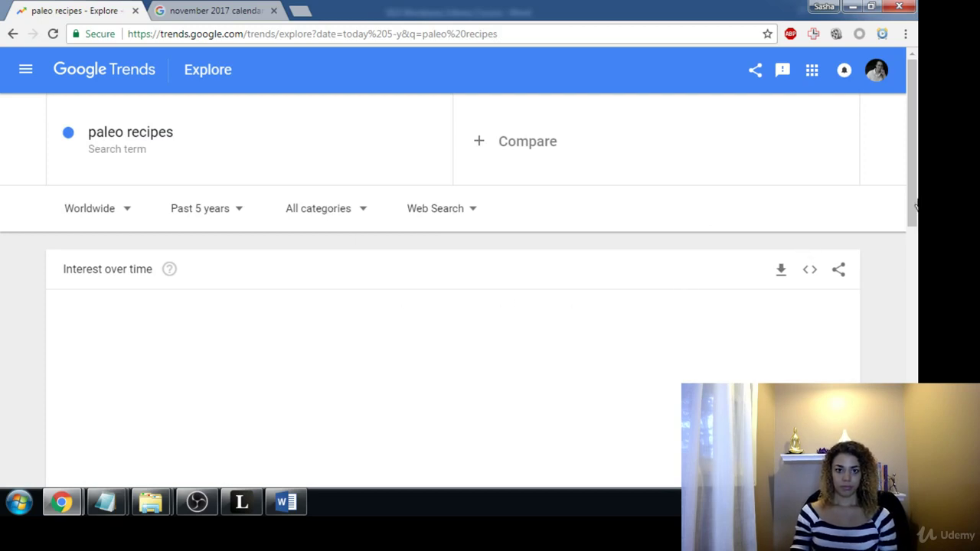
Examine the five-year interest chart for paleo recipes and look through the available time ranges.
scroll(916, 170, down, 2)
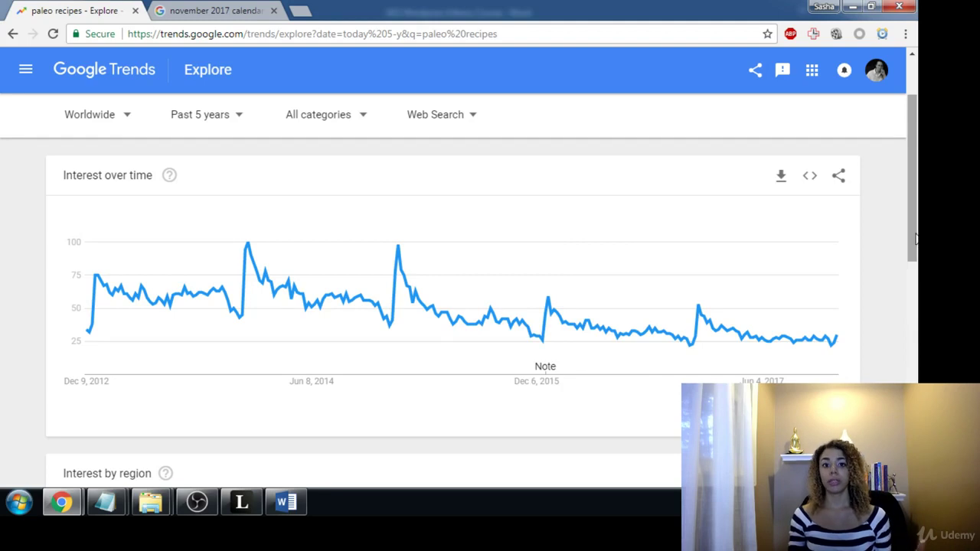
drag(916, 239, 916, 220)
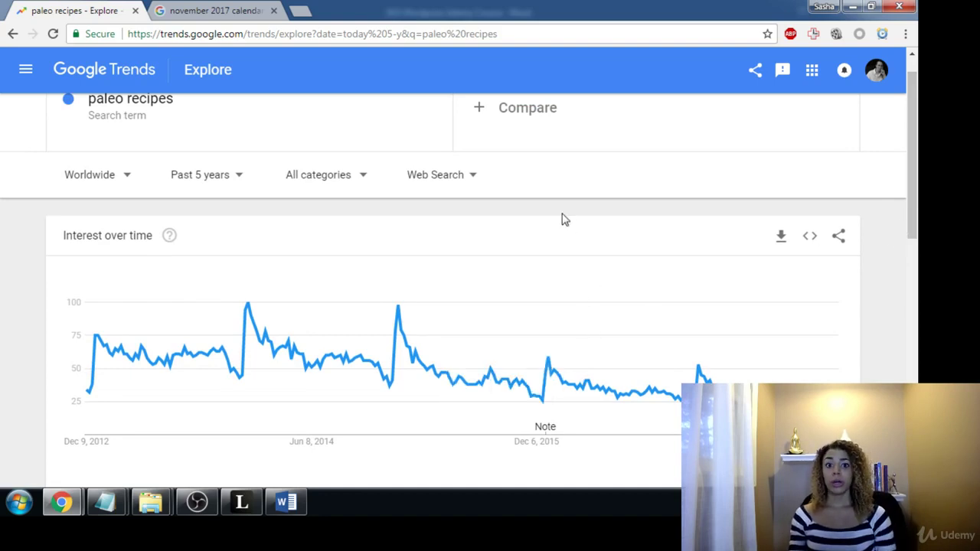
scroll(573, 237, up, 1)
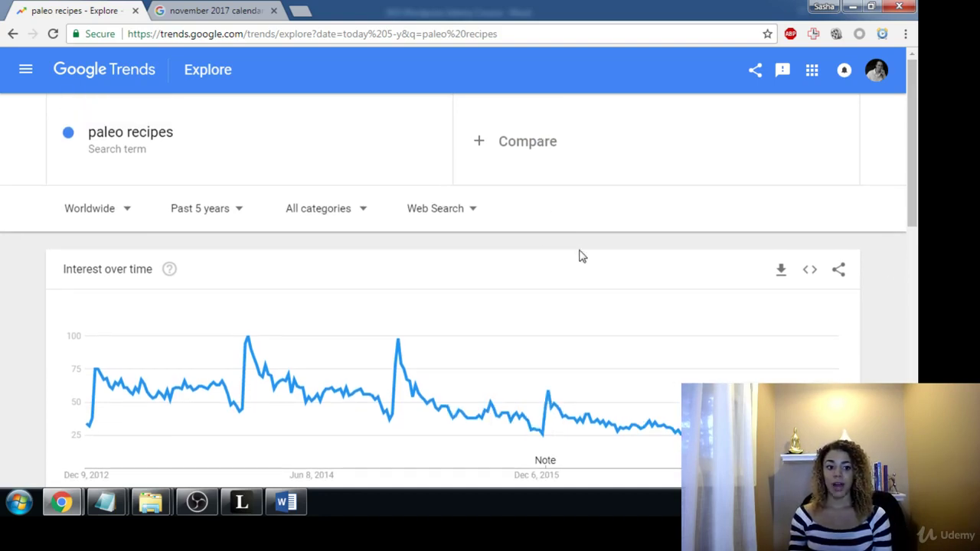
click(240, 213)
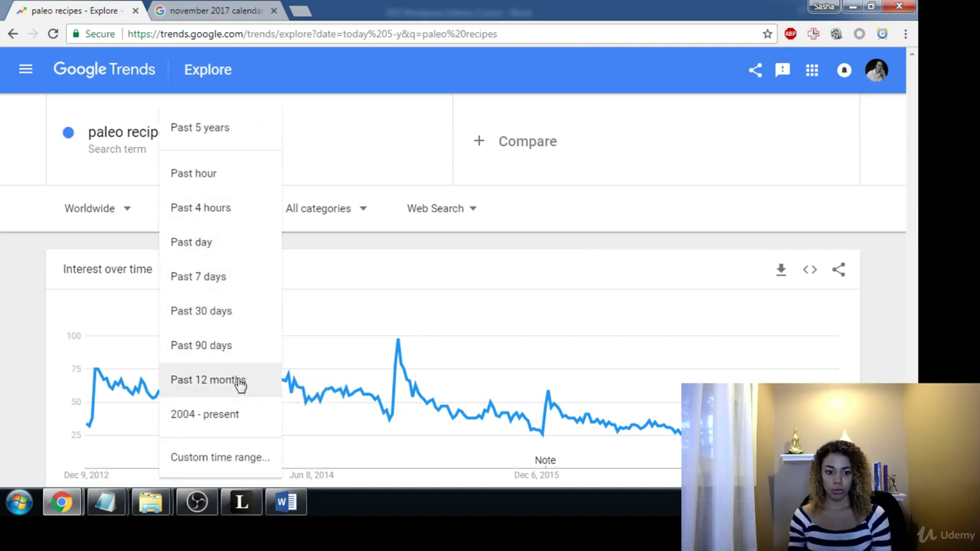
click(295, 243)
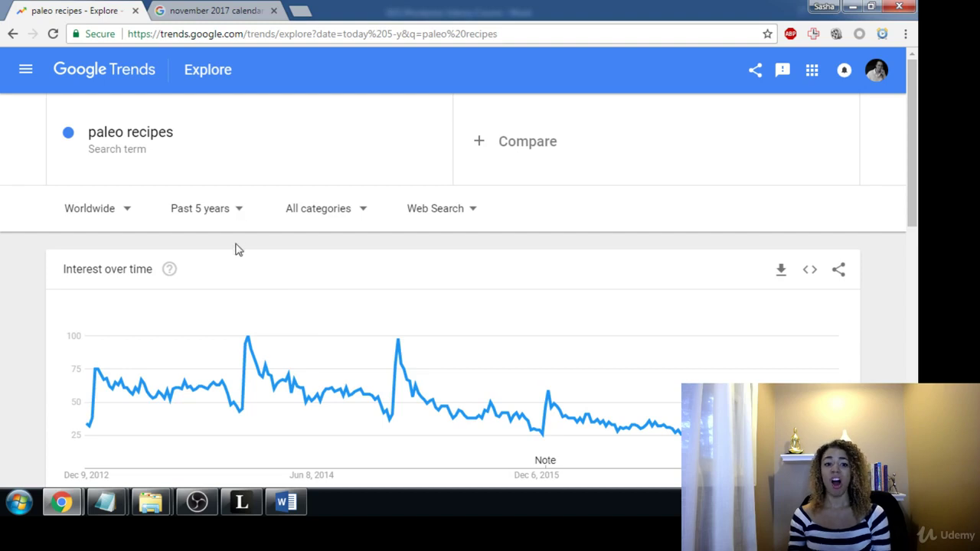
Replace the search term with "keto diet" and inspect its five-year interest chart.
click(170, 132)
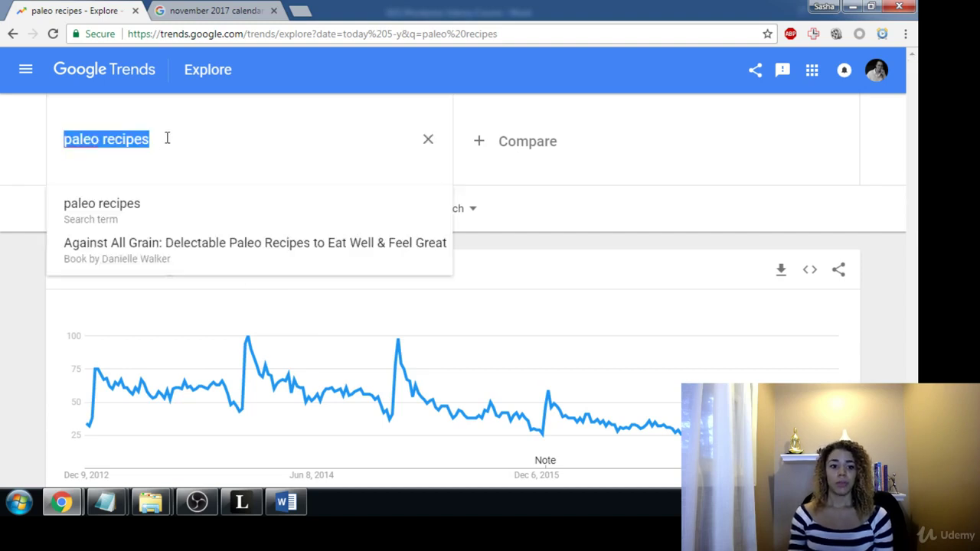
text(keto re)
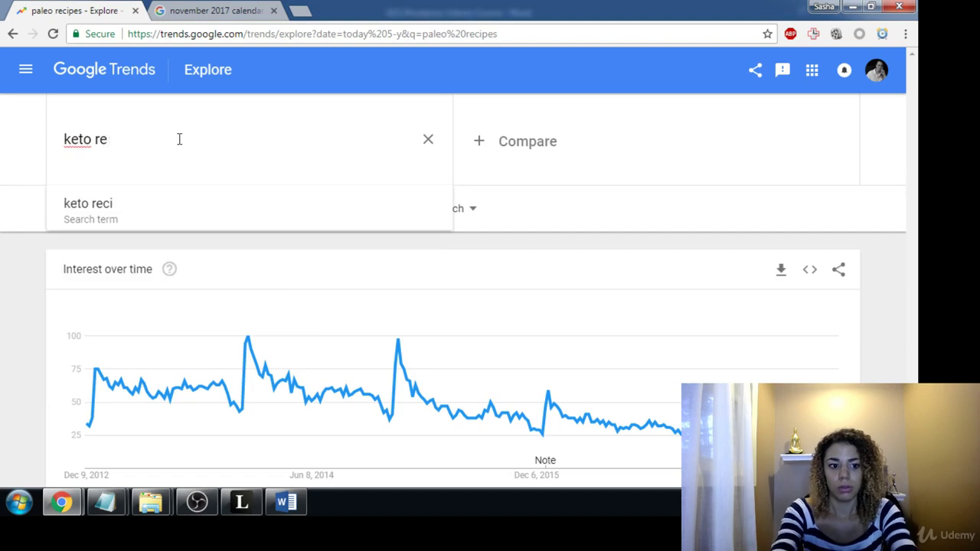
key(BackSpace)
key(BackSpace)
text(diet)
key(Return)
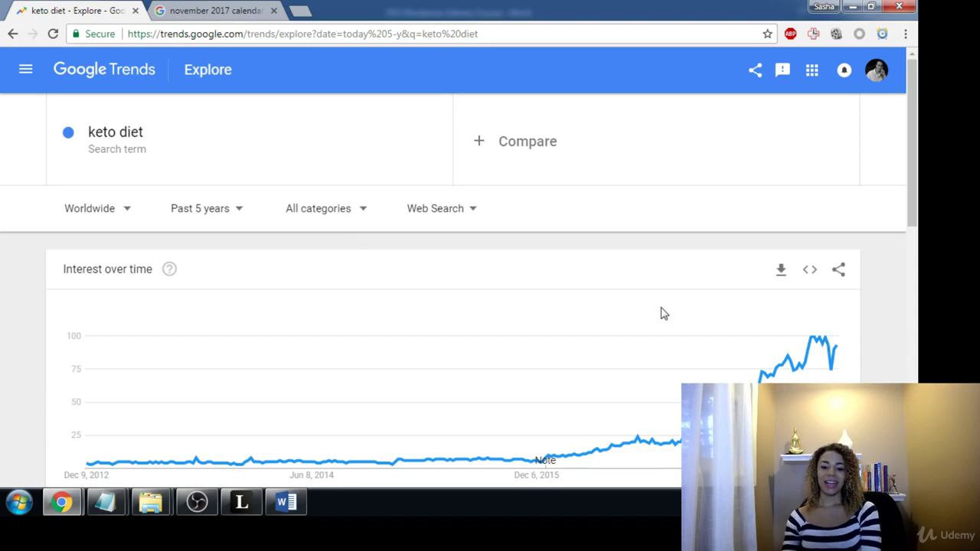
mouse_move(548, 463)
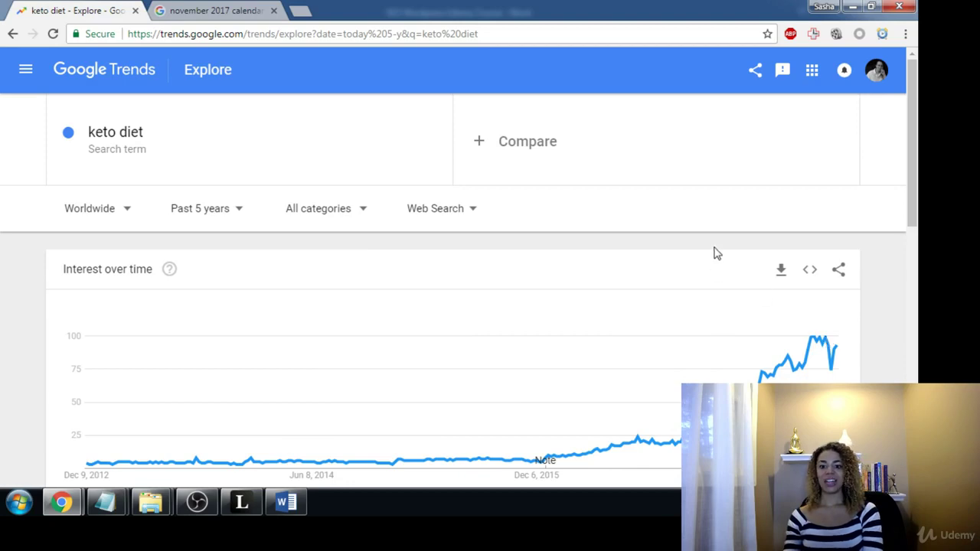
Inspect individual weekly data points along the keto diet interest-over-time chart, covering both the early years and the most recent period.
drag(915, 196, 916, 232)
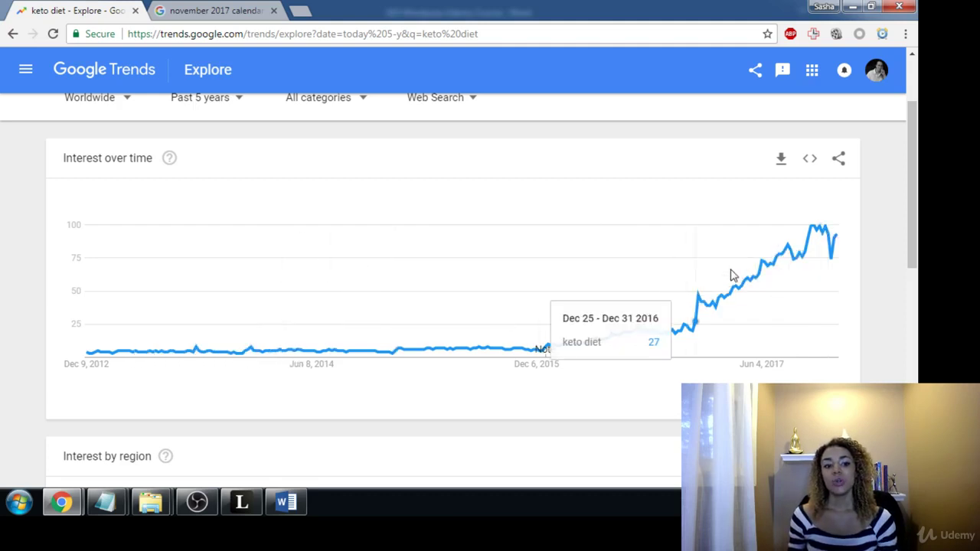
drag(916, 195, 915, 167)
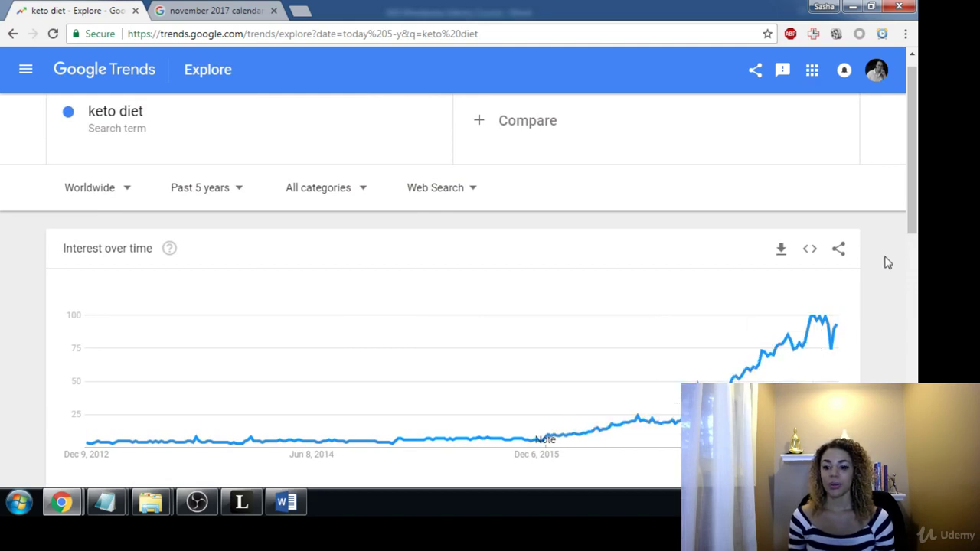
mouse_move(199, 442)
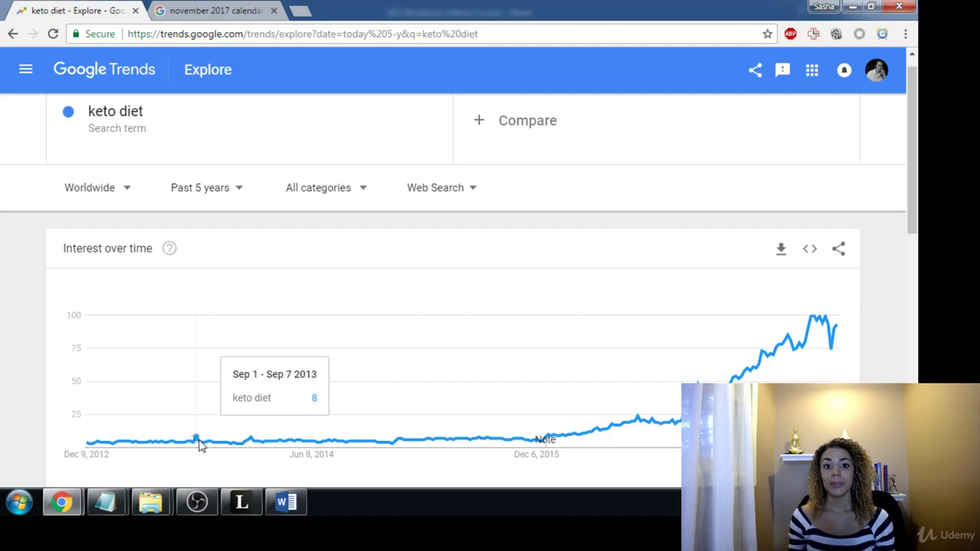
mouse_move(450, 401)
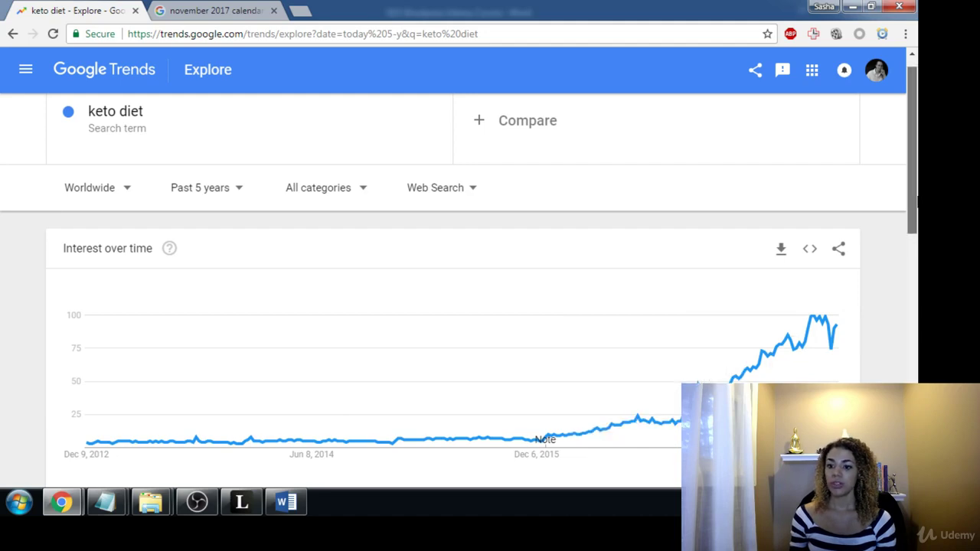
drag(908, 238, 894, 207)
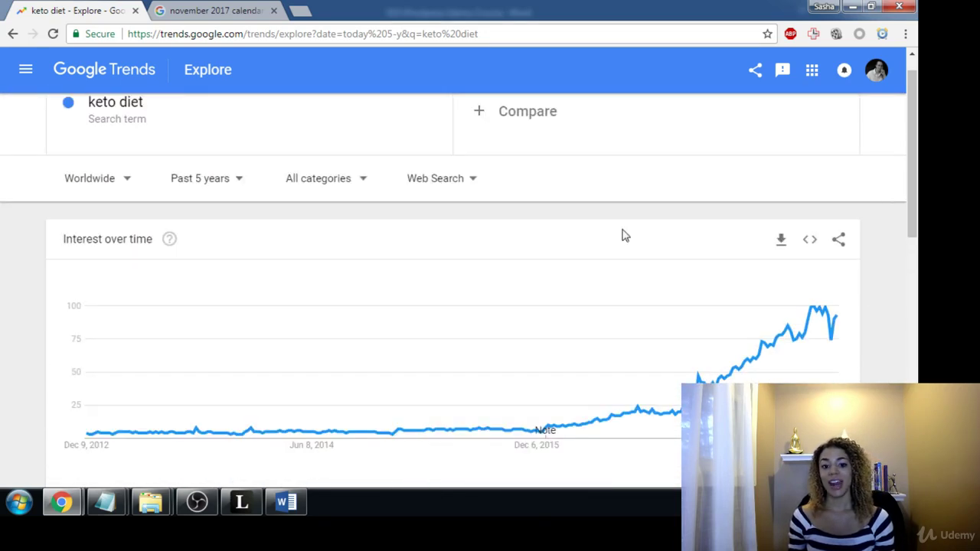
drag(911, 180, 911, 154)
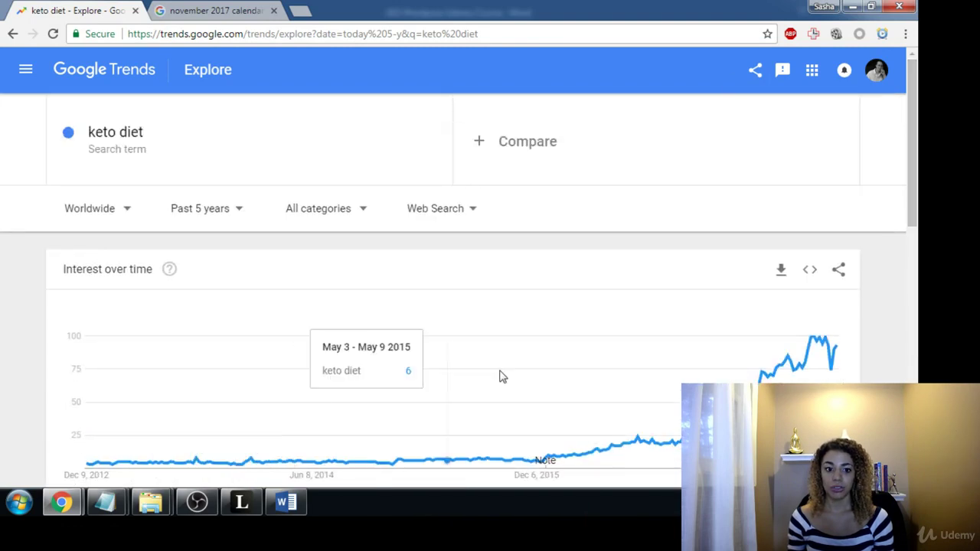